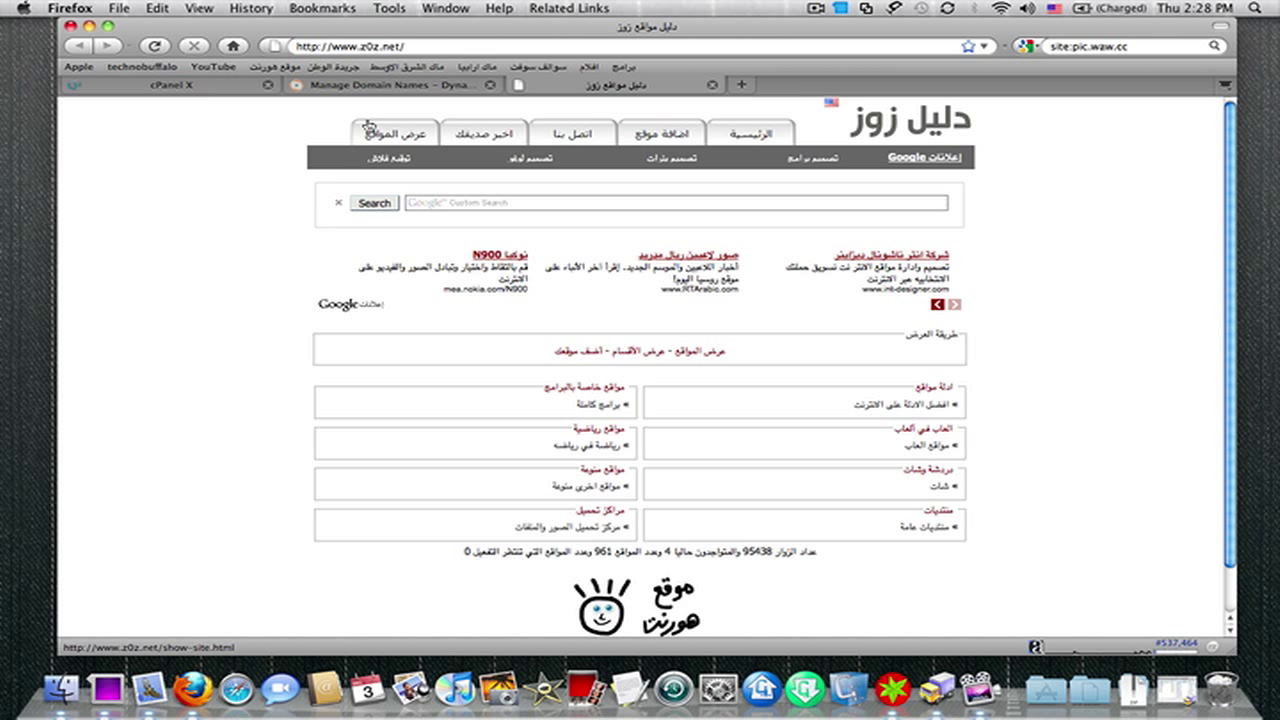
# - View the Dynadot domain list and open the waw.cc website in a new tab
pyautogui.click(381, 86)
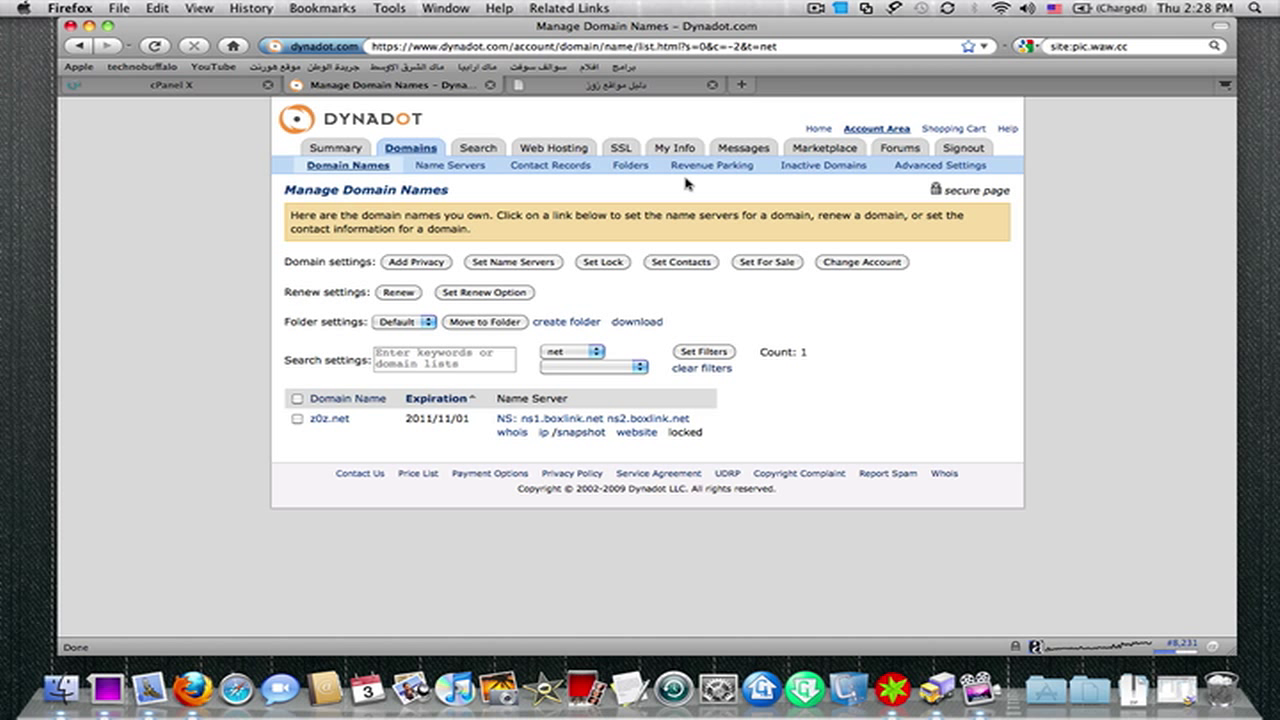
pyautogui.click(744, 84)
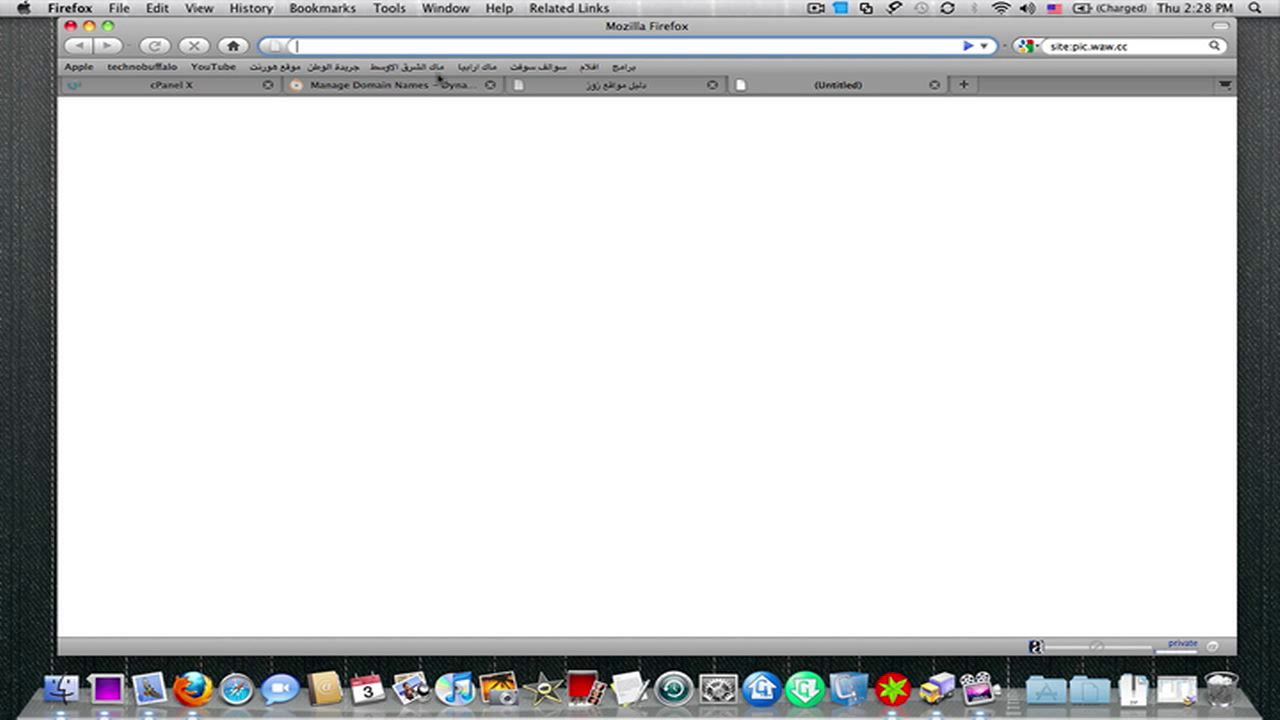
pyautogui.click(282, 65)
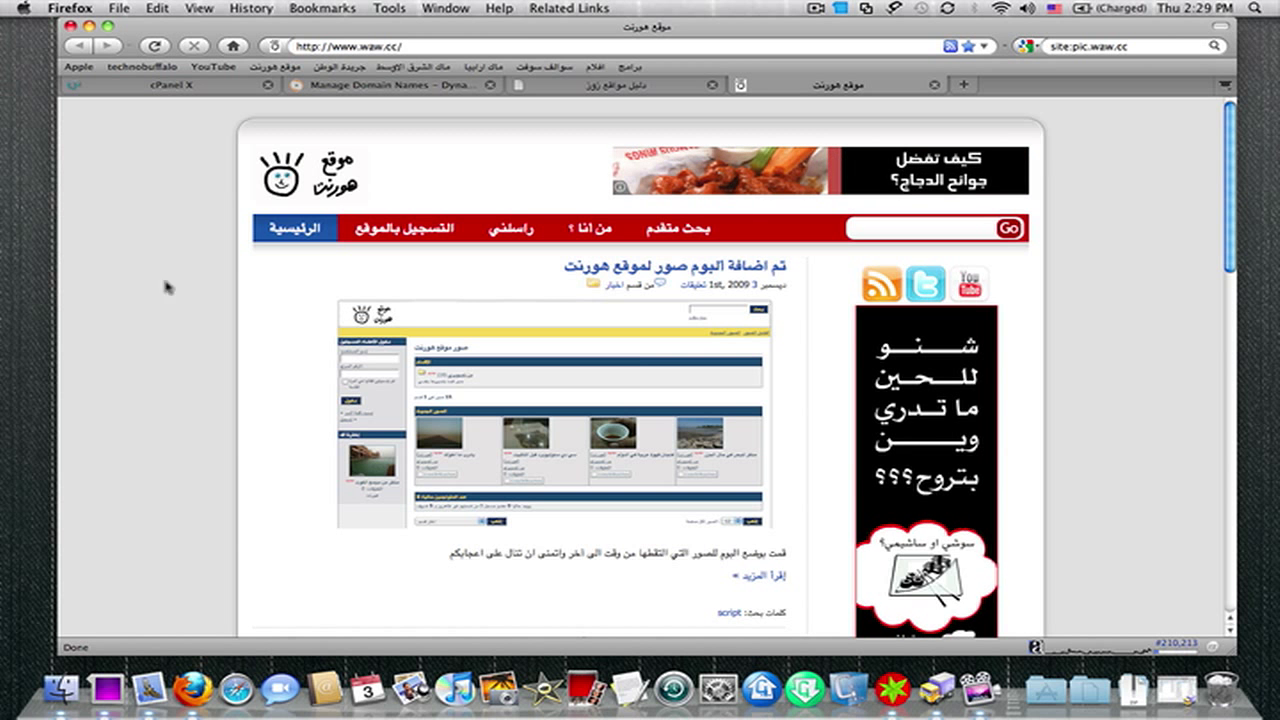
# - Check the name servers of z0z.net in the Dynadot domain list against the waw.cc hosting account in cPanel
pyautogui.click(185, 88)
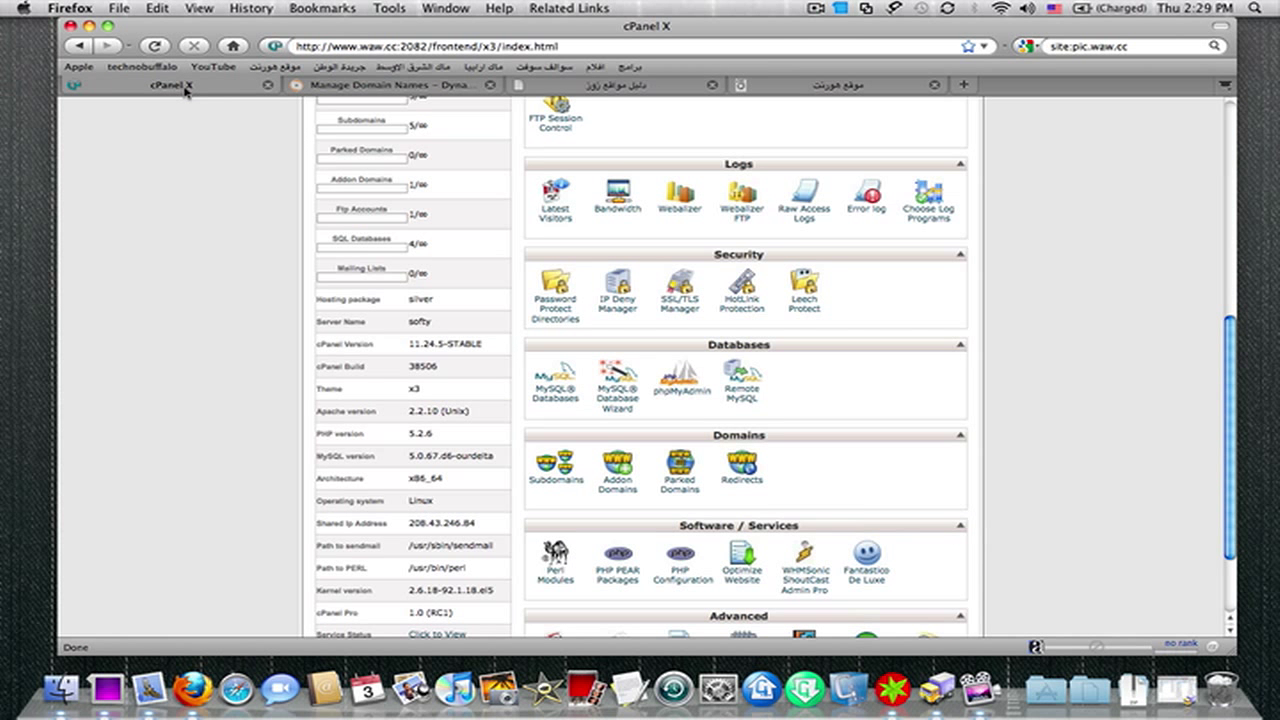
pyautogui.click(450, 86)
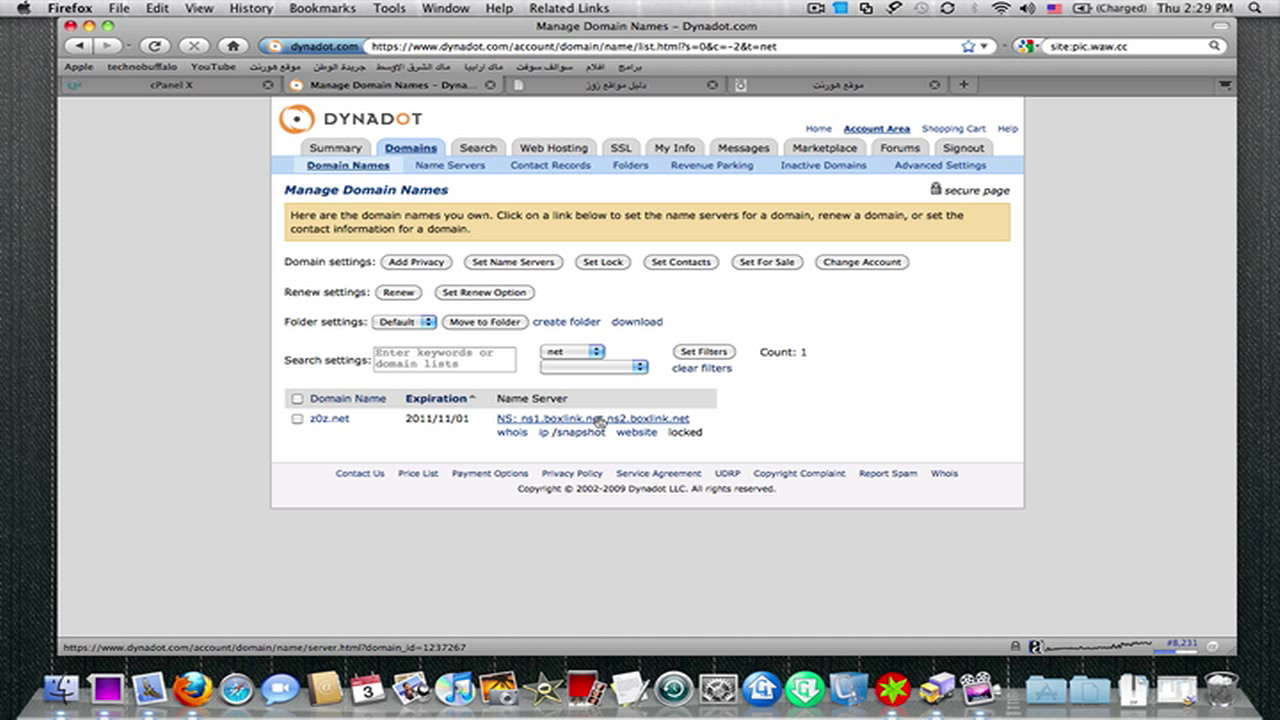
pyautogui.click(160, 85)
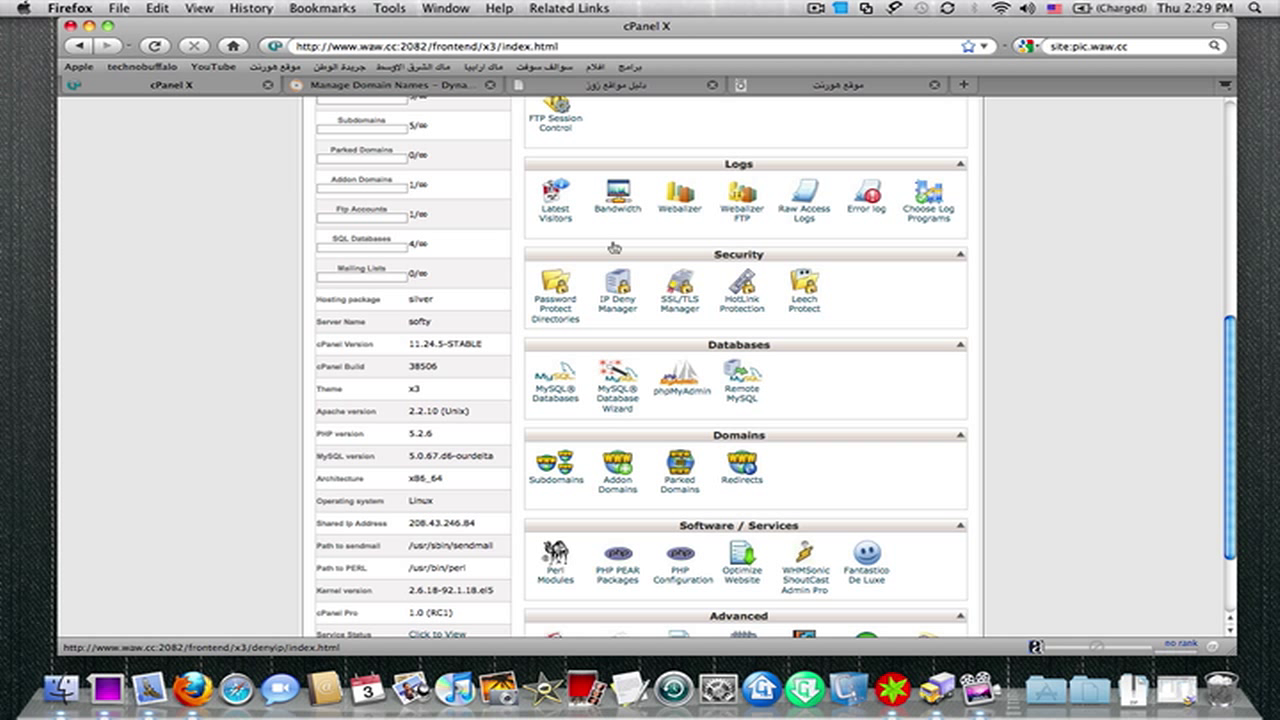
pyautogui.click(430, 87)
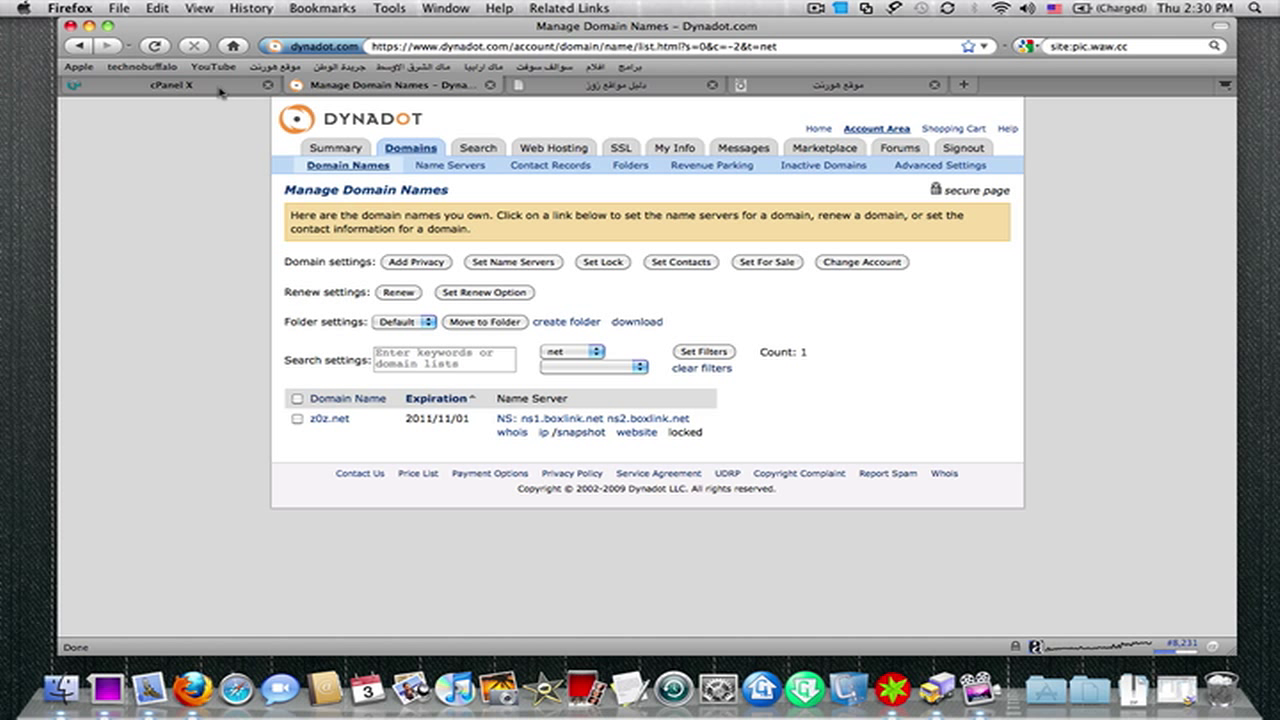
pyautogui.click(170, 85)
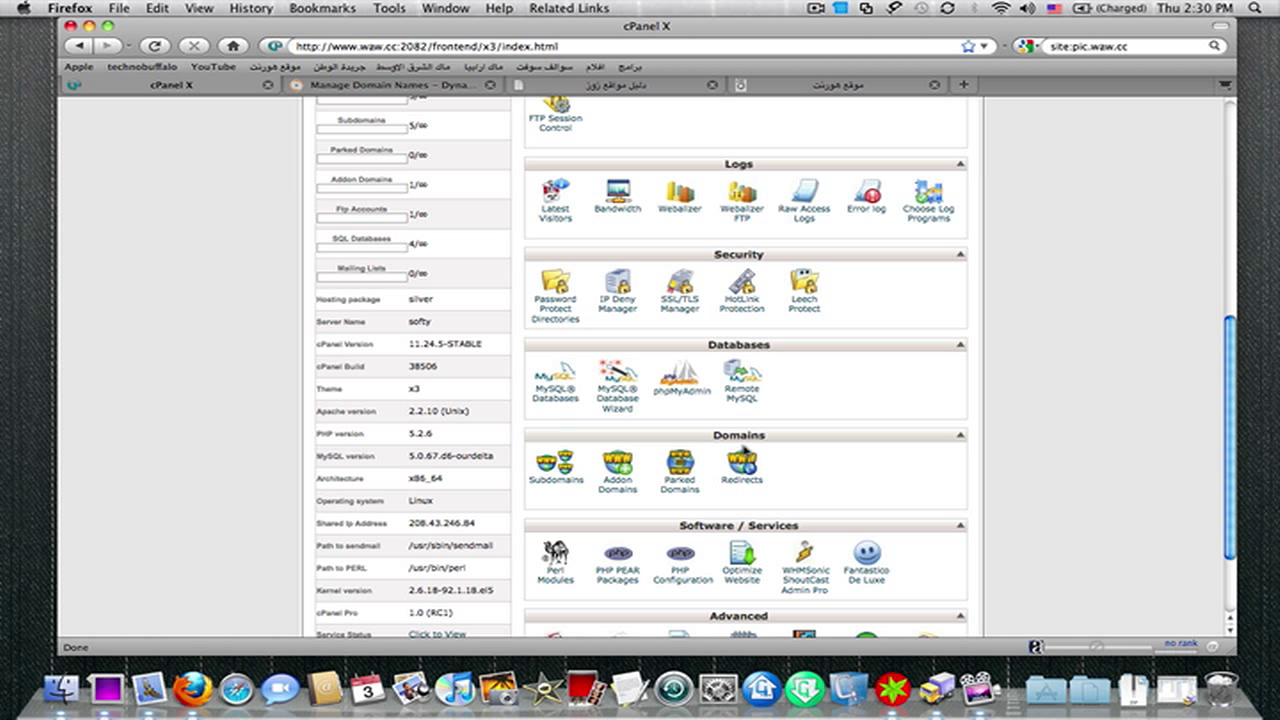
# - Fill in the add-on domain form with new domain z0z.net, subdomain username z0z and document root public_html/z0z.net
pyautogui.click(619, 485)
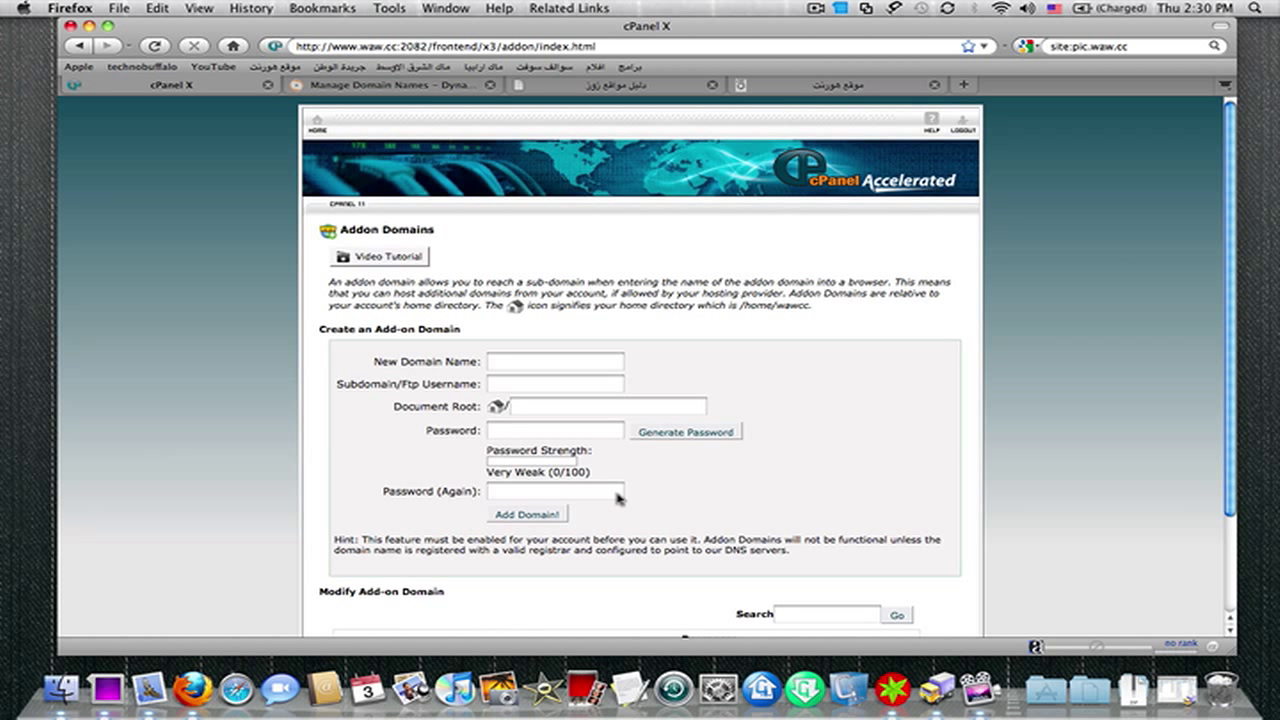
pyautogui.click(524, 363)
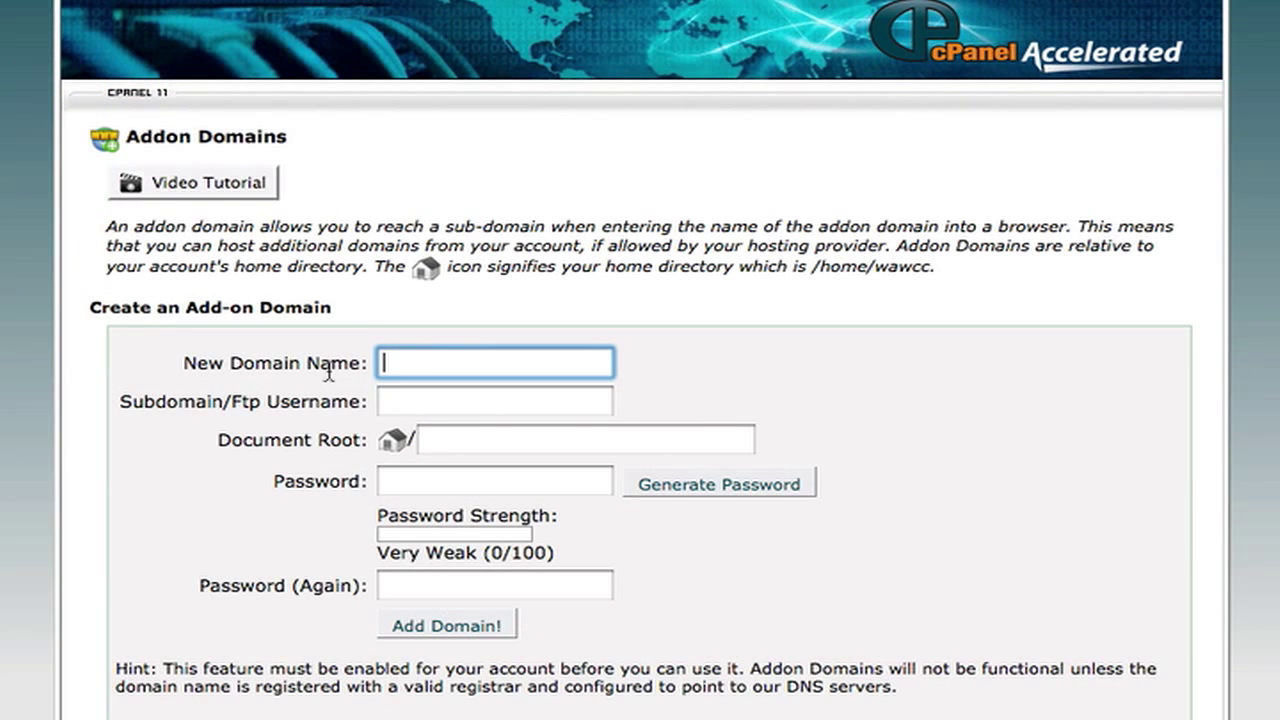
pyautogui.write('z')
pyautogui.press('Down')
pyautogui.press('Return')
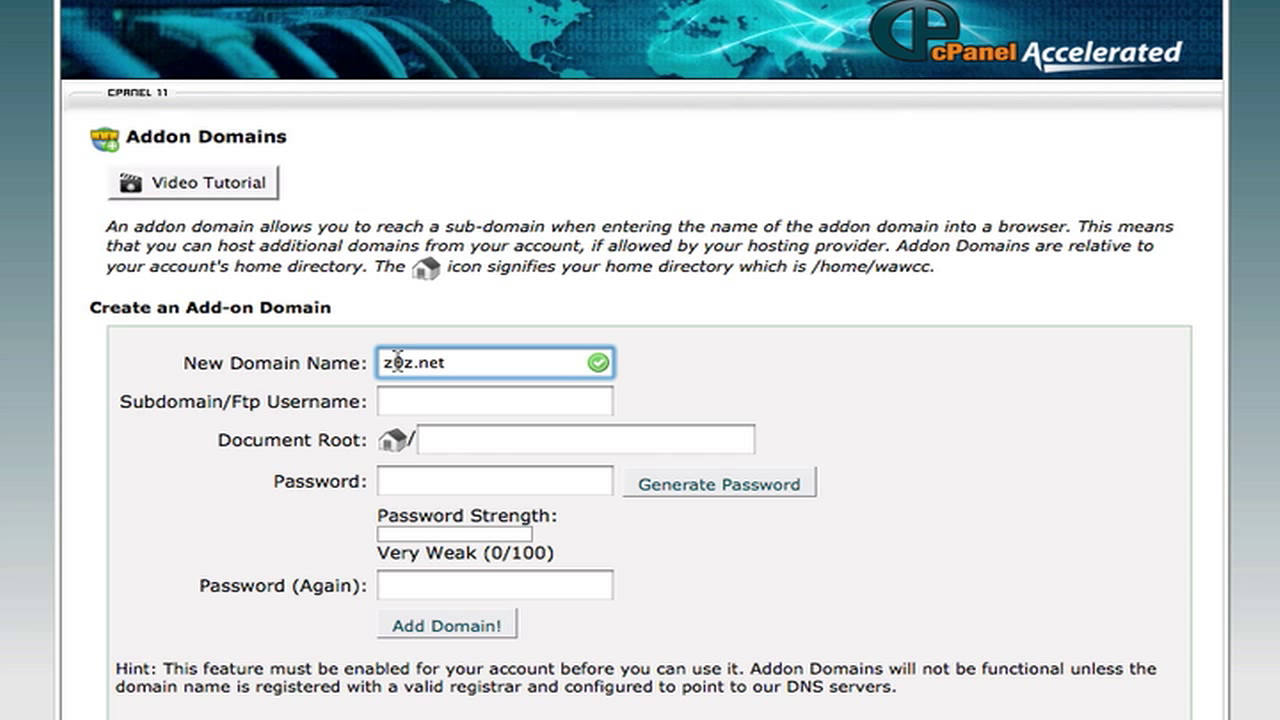
pyautogui.click(469, 401)
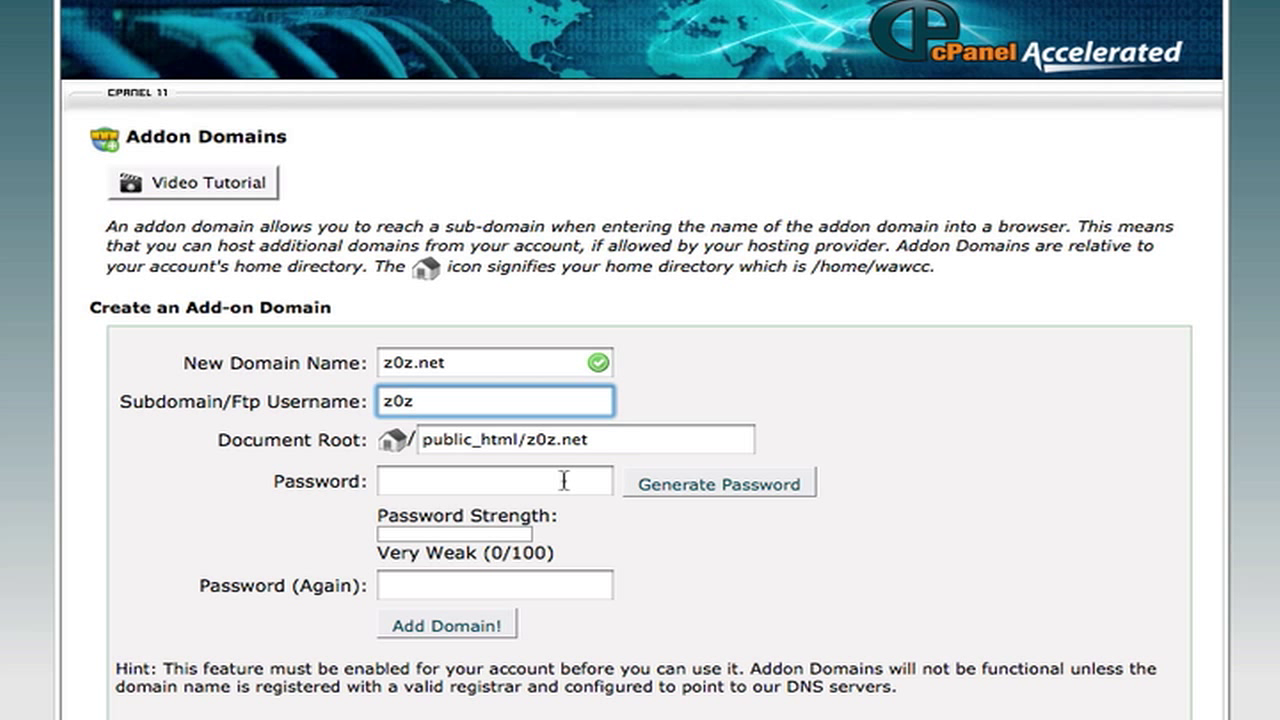
pyautogui.click(530, 486)
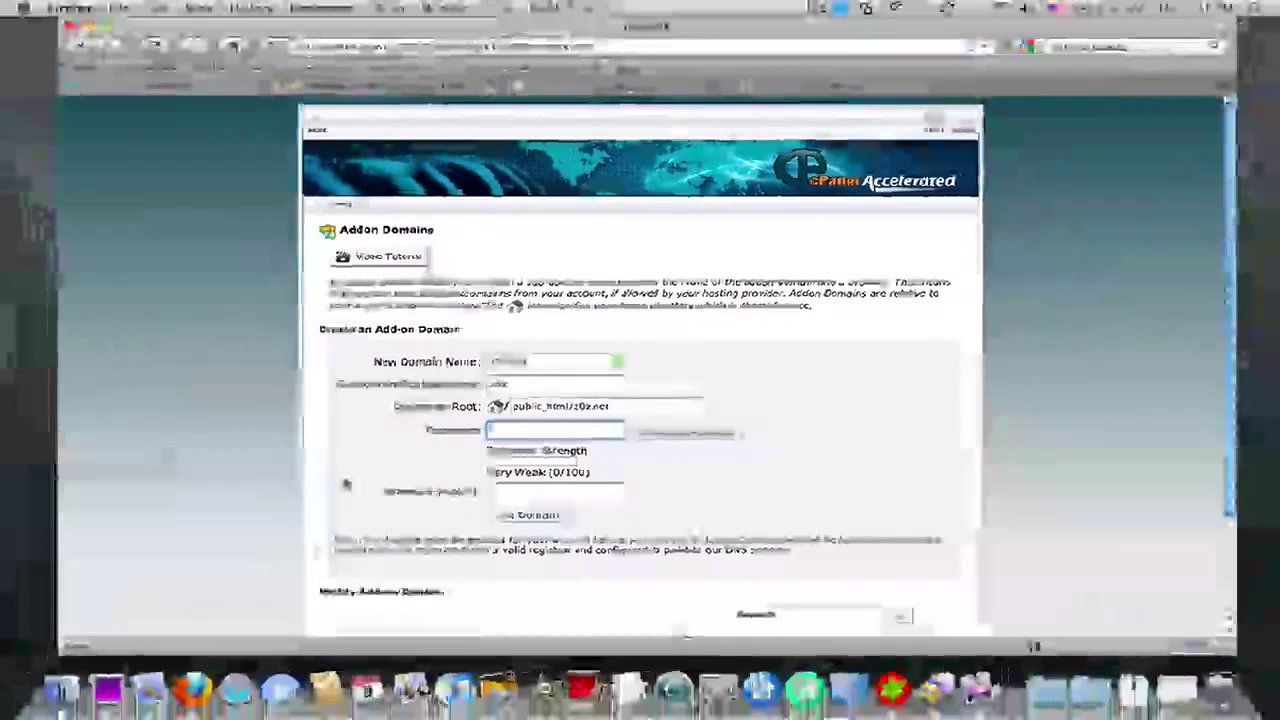
# - Review the existing add-on domains and their document roots in cPanel, and recheck the z0z.net name servers at Dynadot
pyautogui.scroll(-1, 345, 483)
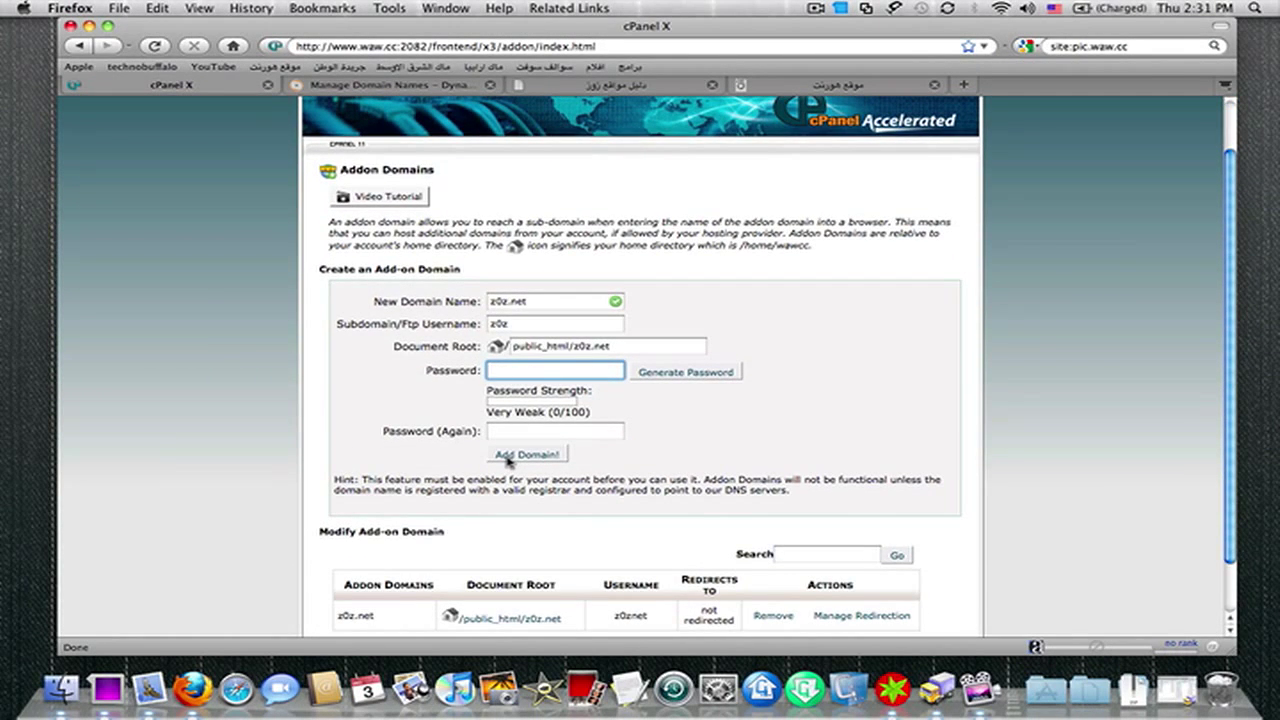
pyautogui.scroll(-1, 275, 534)
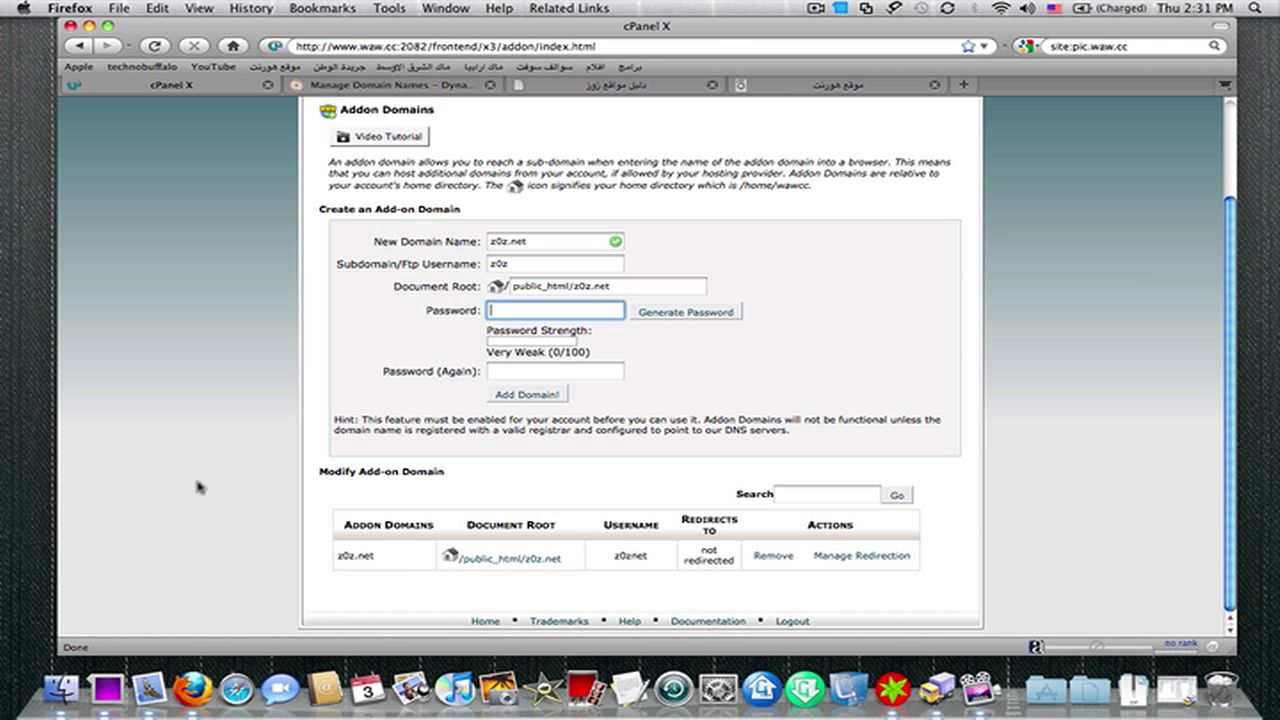
pyautogui.scroll(3, 197, 487)
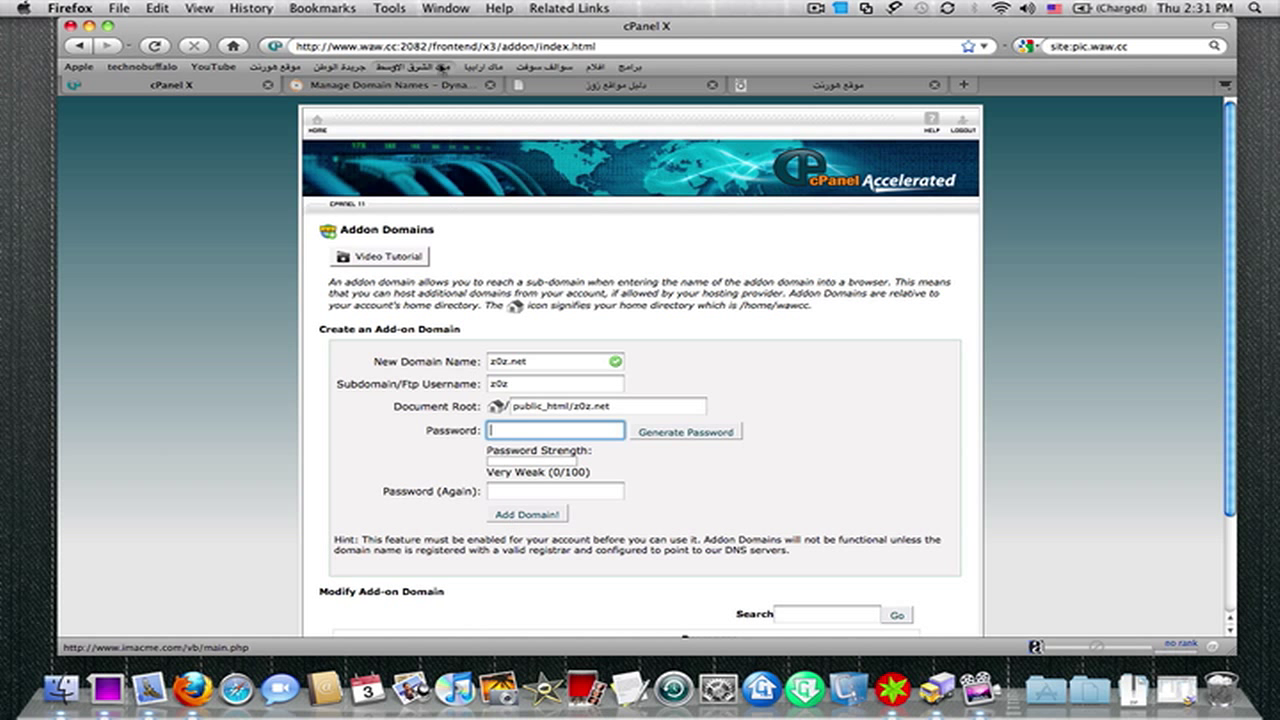
pyautogui.click(430, 86)
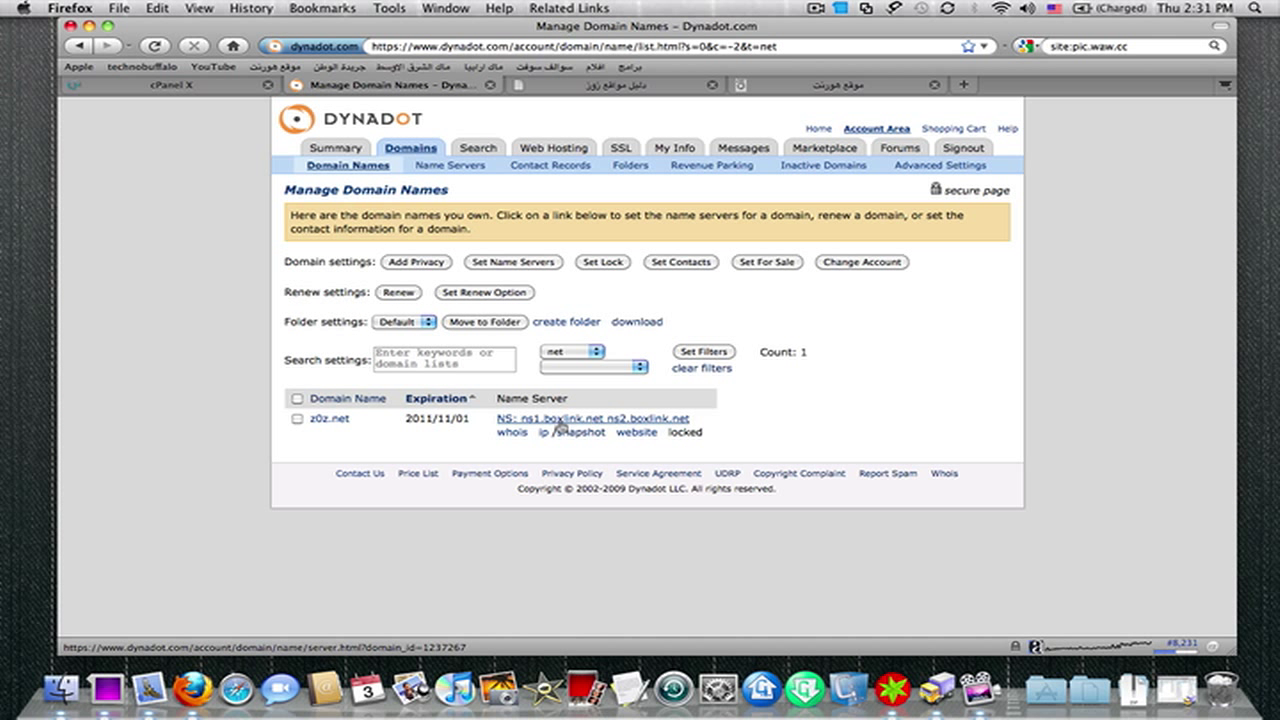
pyautogui.click(166, 88)
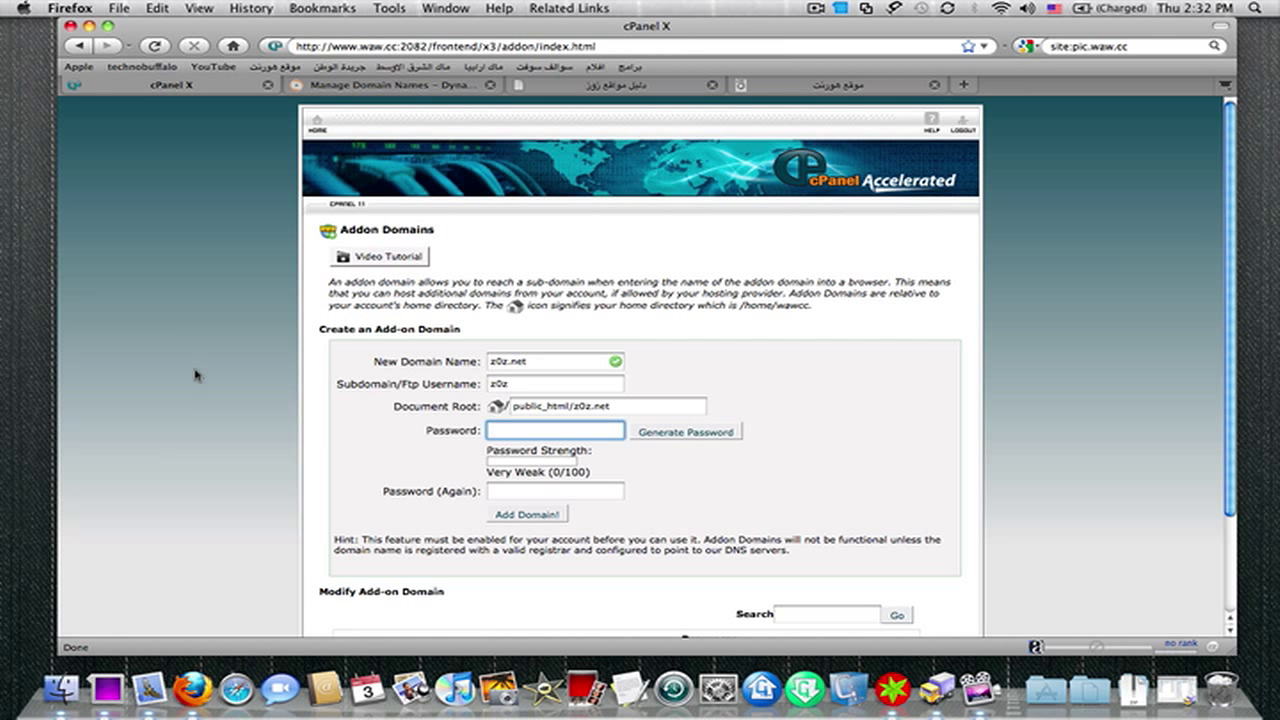
pyautogui.scroll(-2, 195, 375)
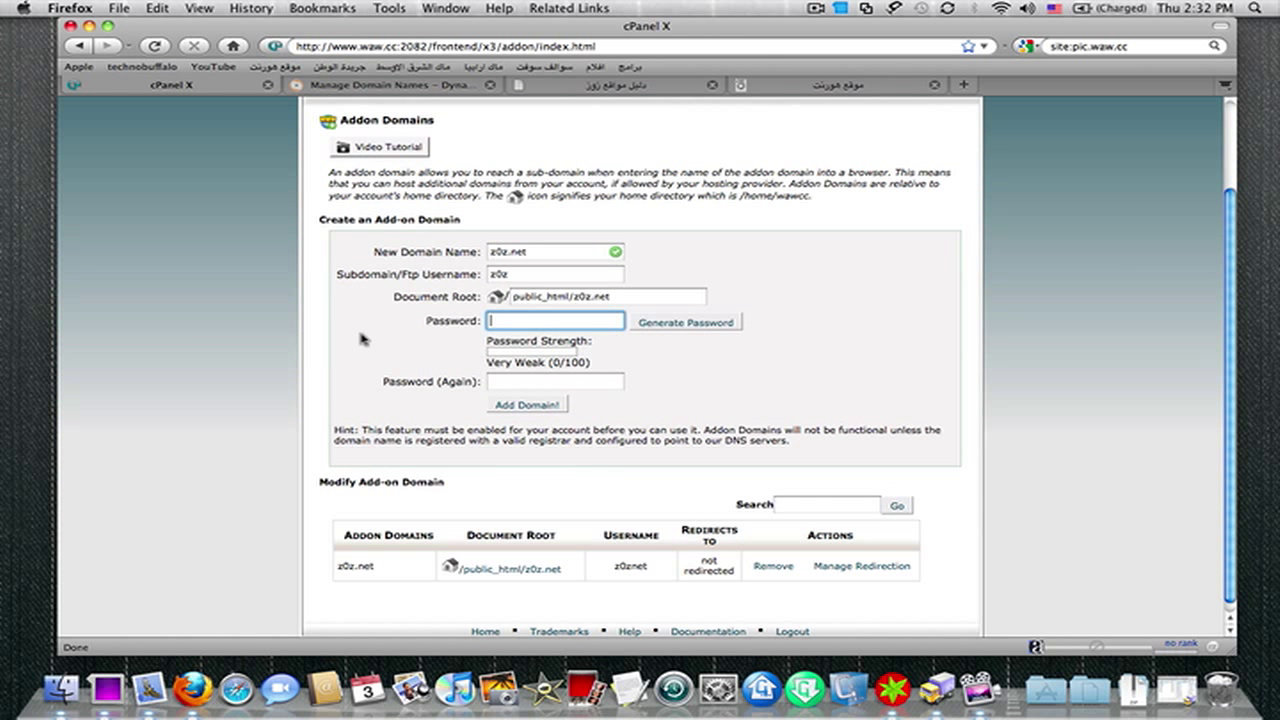
pyautogui.scroll(2, 218, 365)
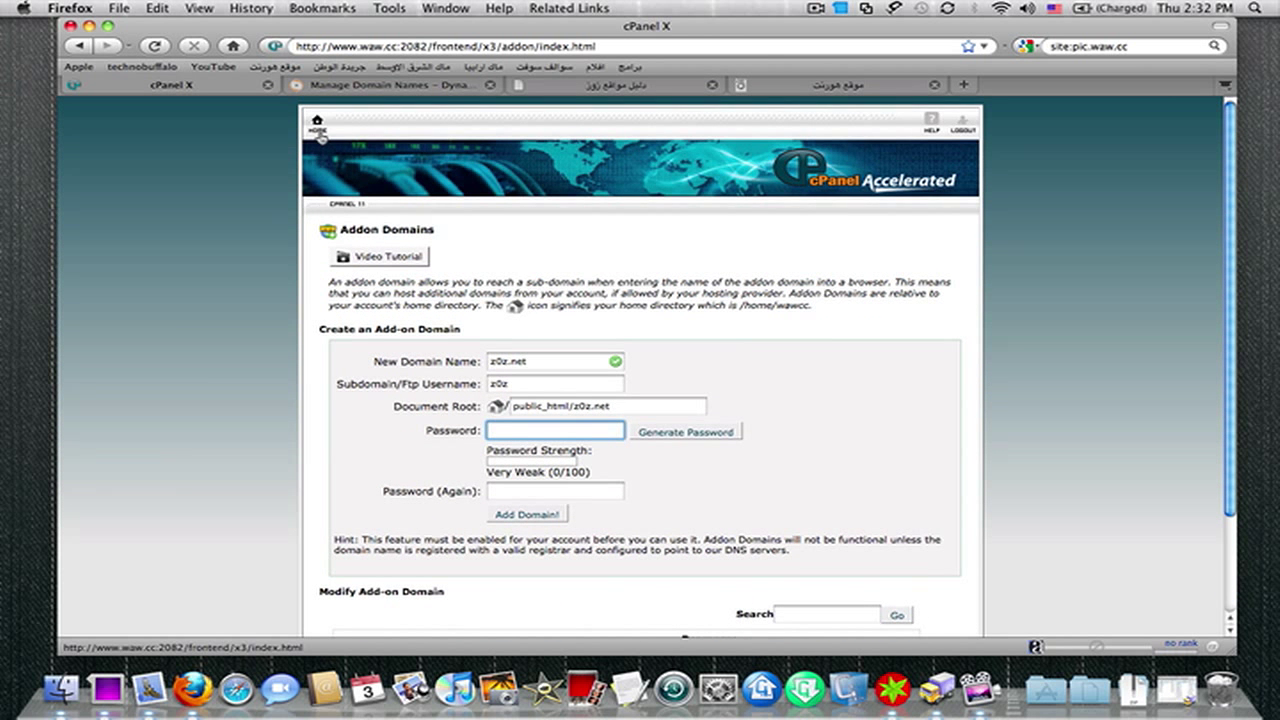
# - Return to the cPanel home page and open Subdomains to review the existing subdomains and their document roots
pyautogui.press('super+r')
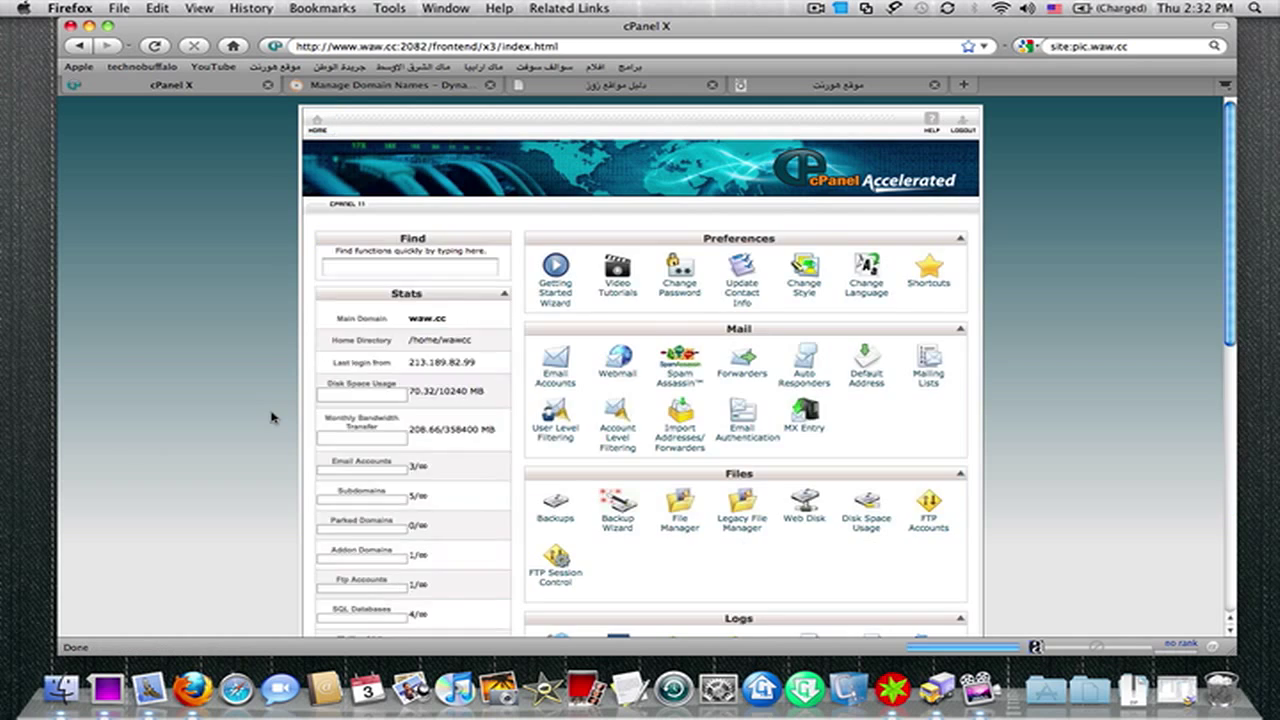
pyautogui.scroll(-10, 271, 417)
pyautogui.scroll(-1, 271, 417)
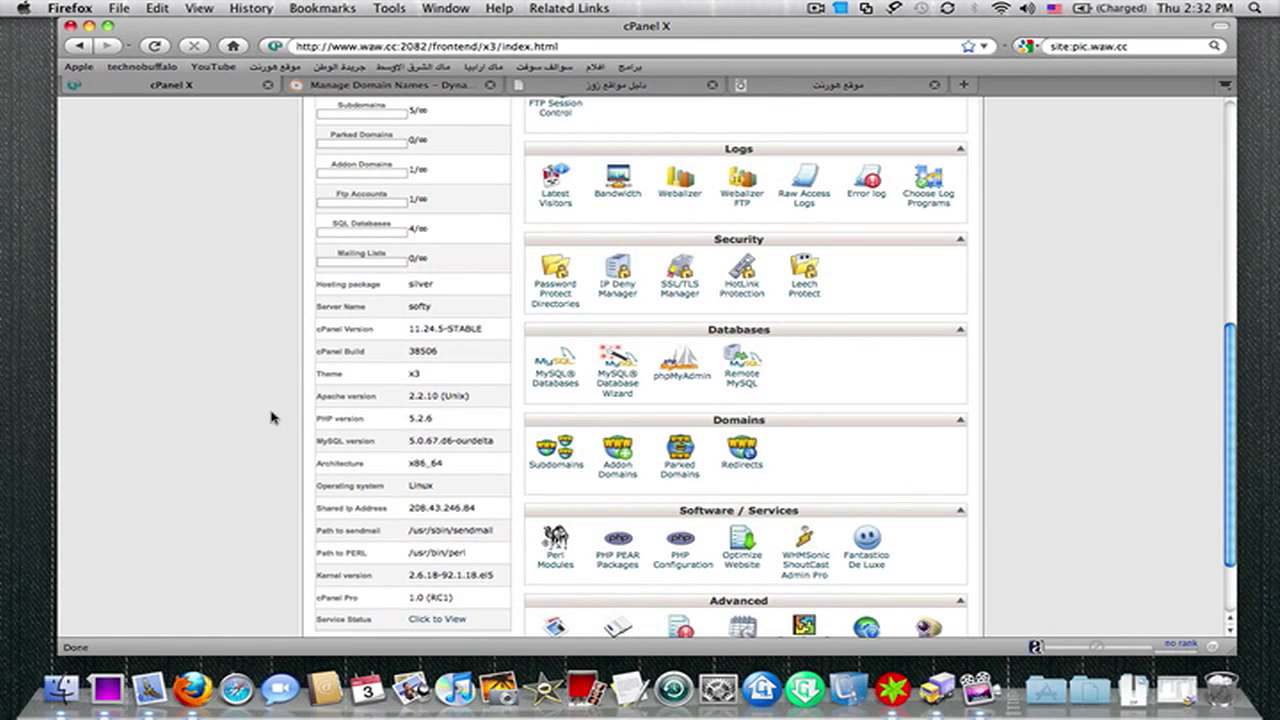
pyautogui.click(555, 467)
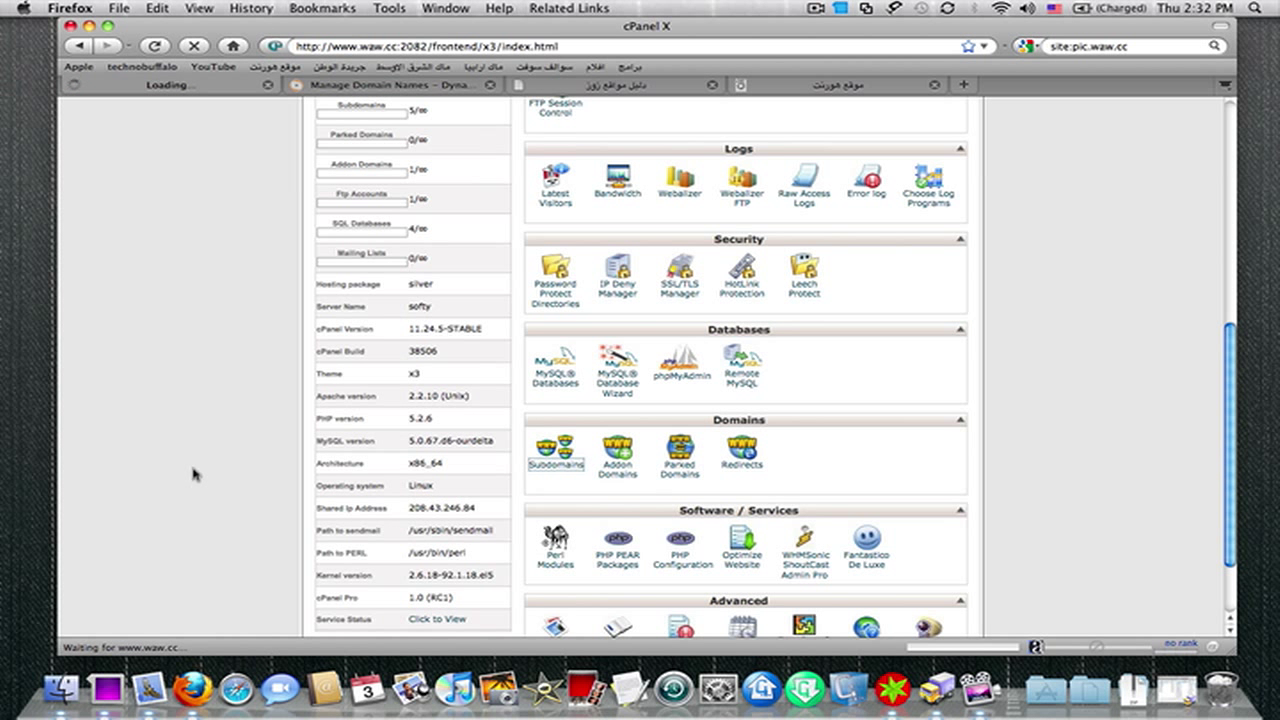
pyautogui.scroll(-2, 195, 474)
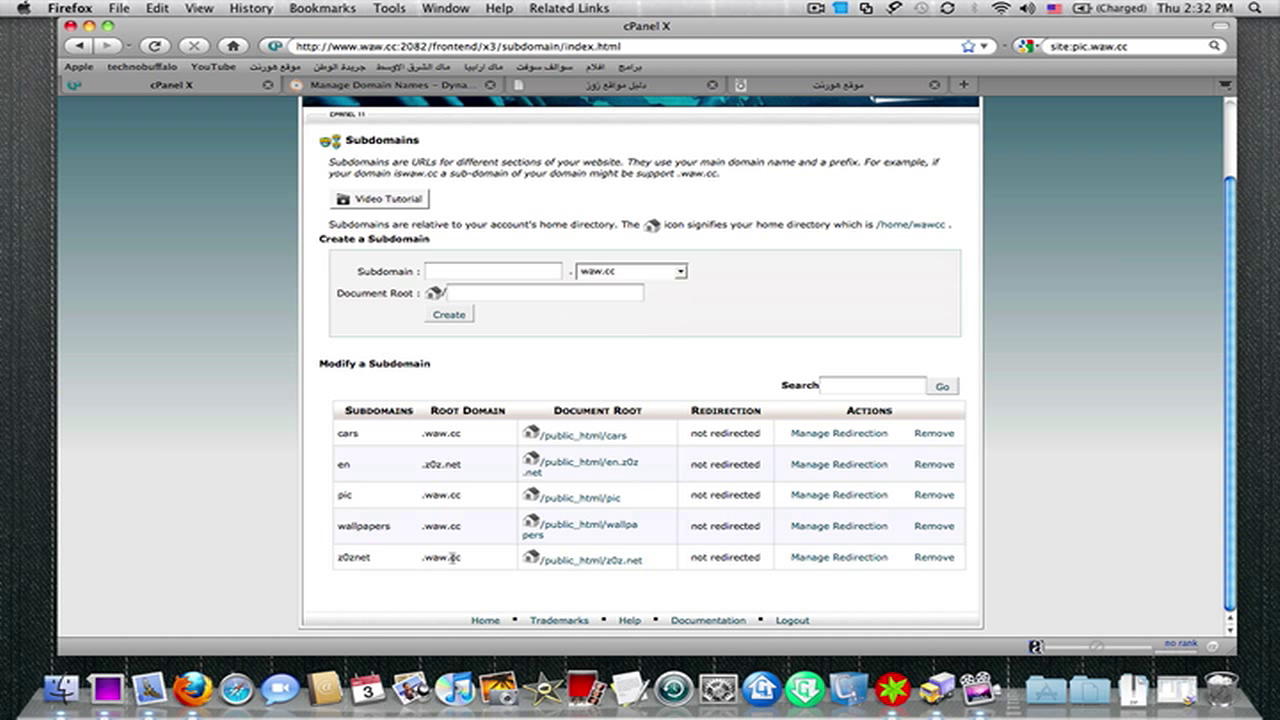
# - Switch to Transmit and look through the public_html folder on ftp.waw.cc for the domain and subdomain folders
pyautogui.click(89, 25)
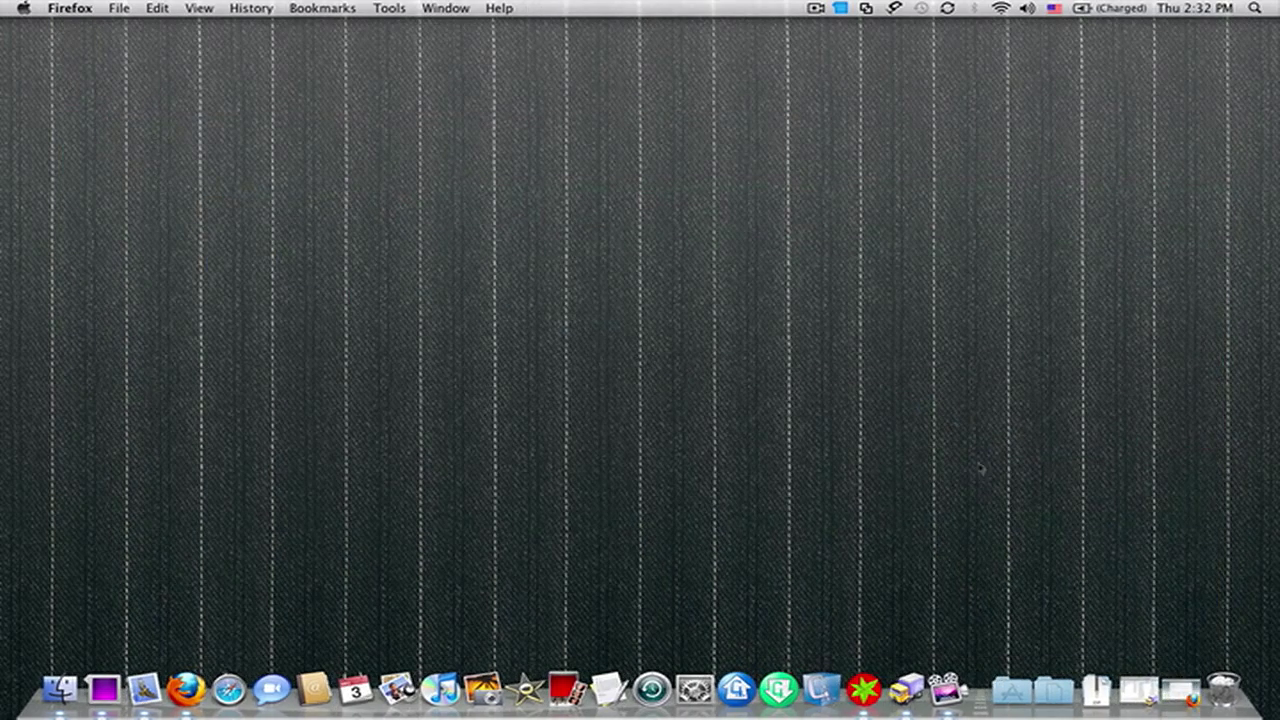
pyautogui.click(1140, 686)
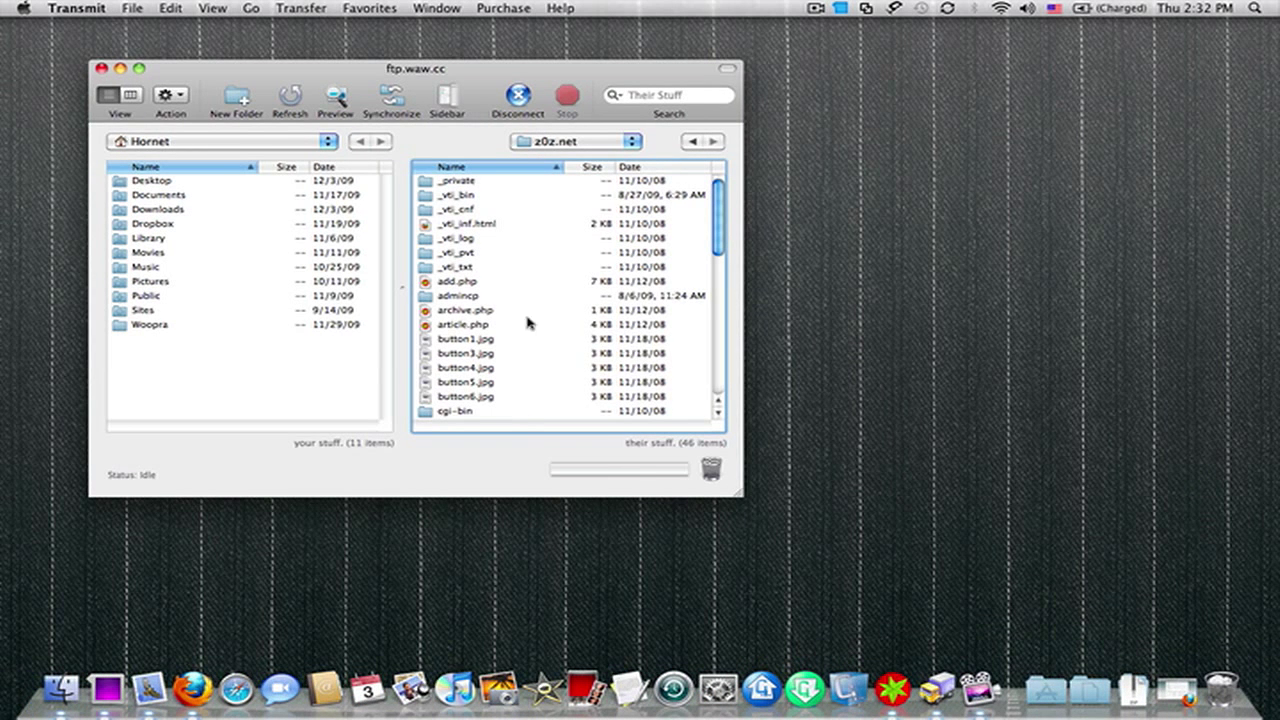
pyautogui.click(689, 141)
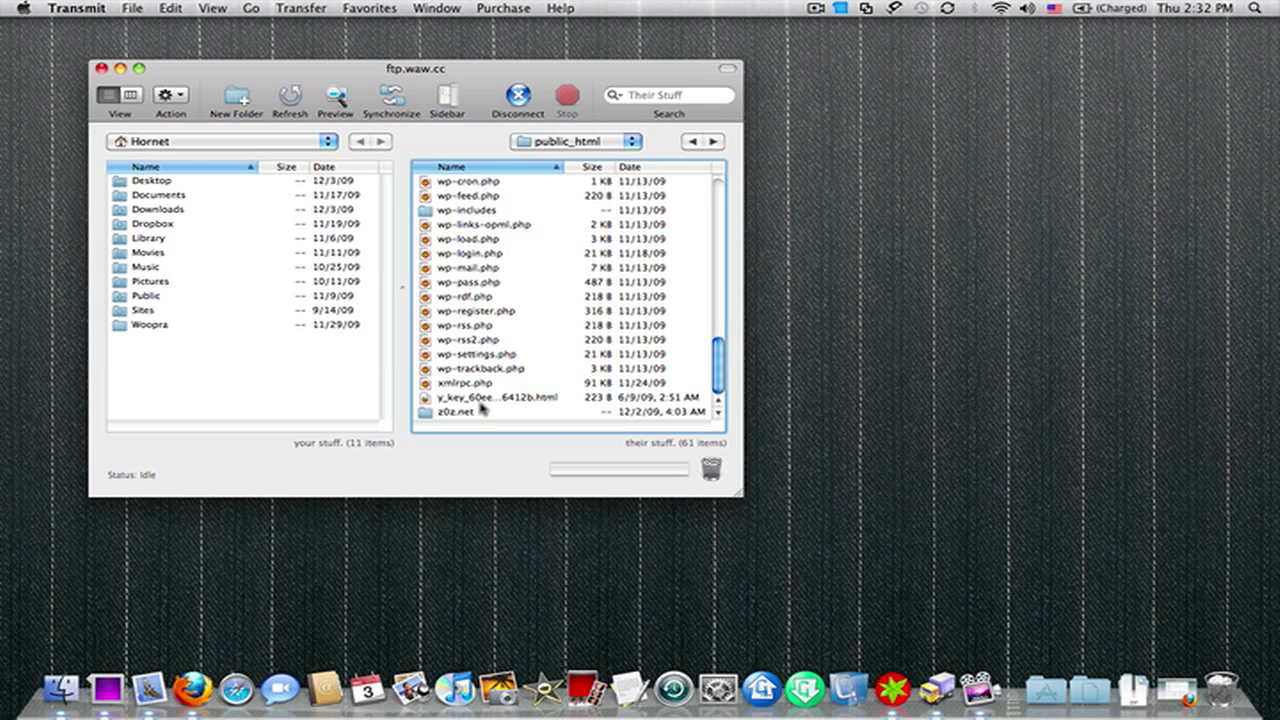
pyautogui.scroll(5, 482, 408)
pyautogui.scroll(2, 482, 408)
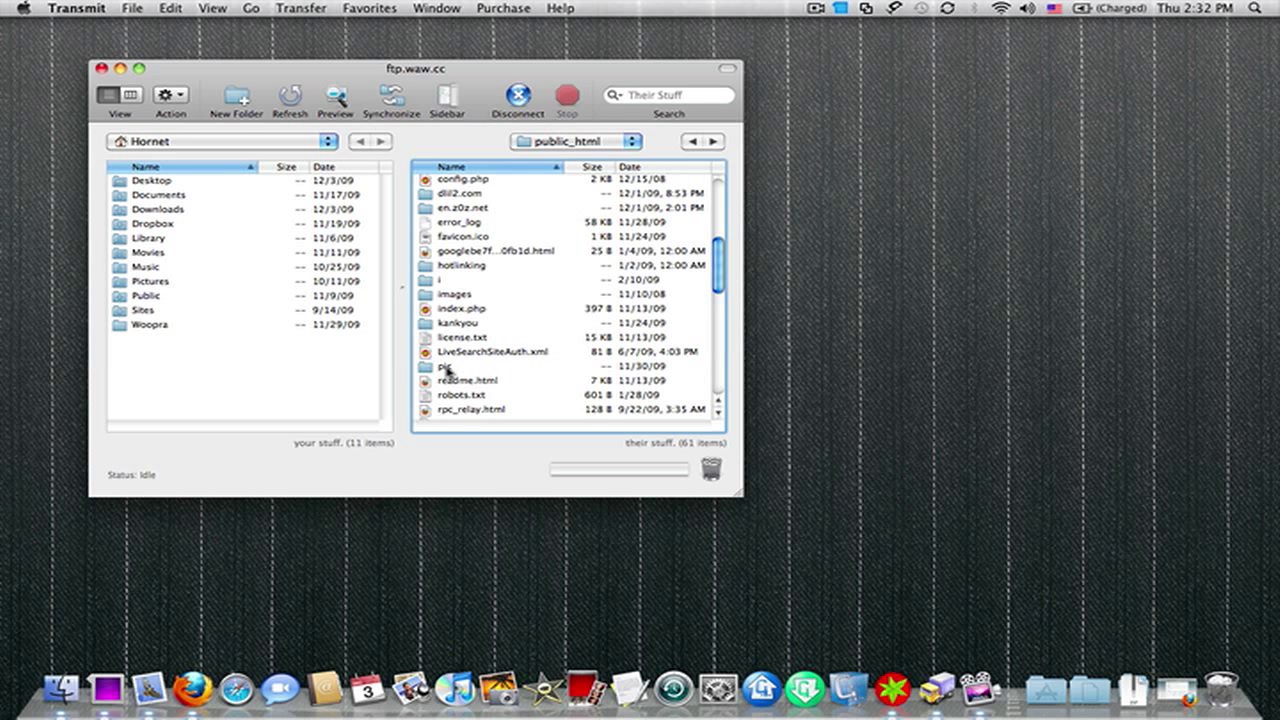
pyautogui.scroll(-10, 447, 368)
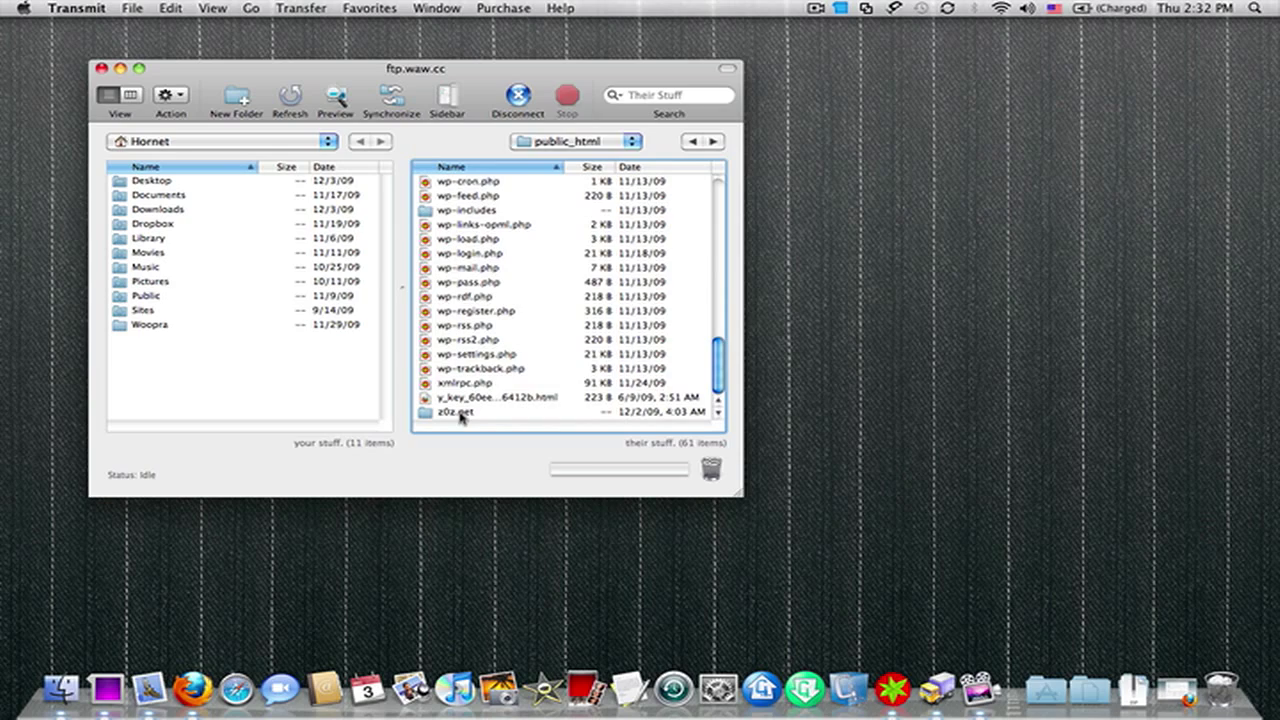
# - Open the z0z.net folder inside public_html and look through its files
pyautogui.doubleClick(458, 412)
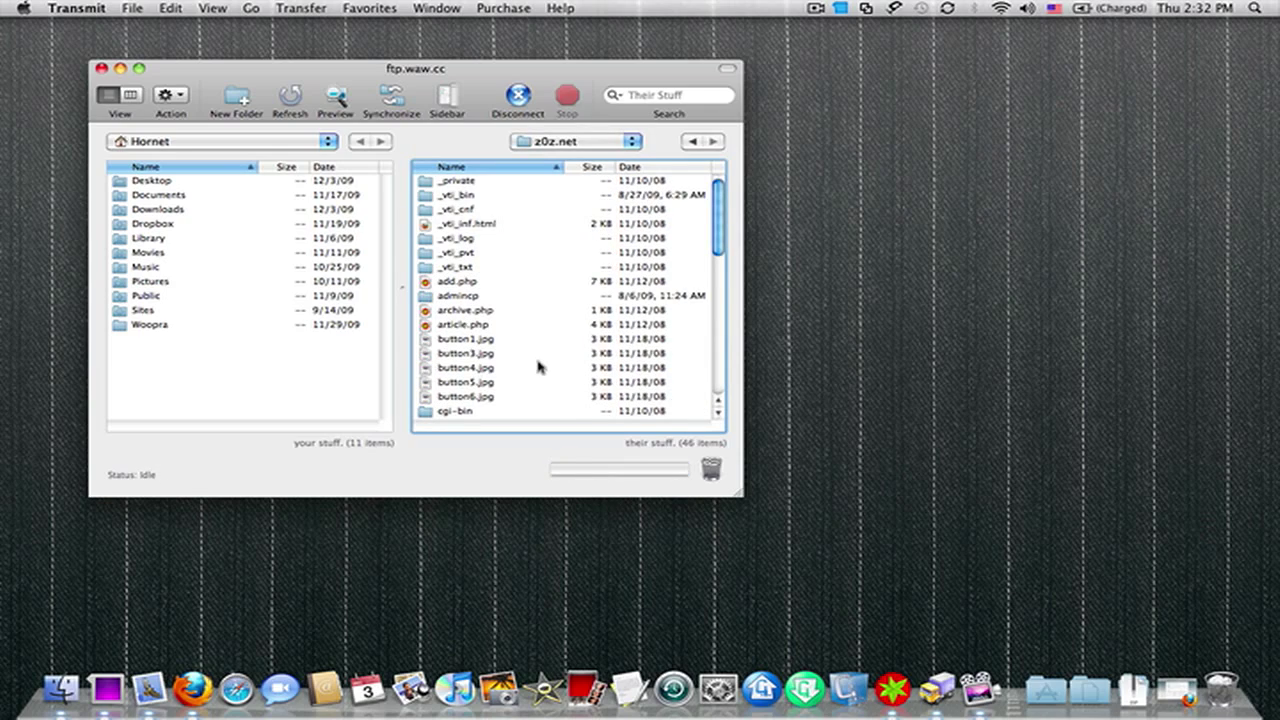
pyautogui.scroll(-6, 538, 367)
pyautogui.scroll(10, 538, 367)
pyautogui.scroll(-10, 538, 367)
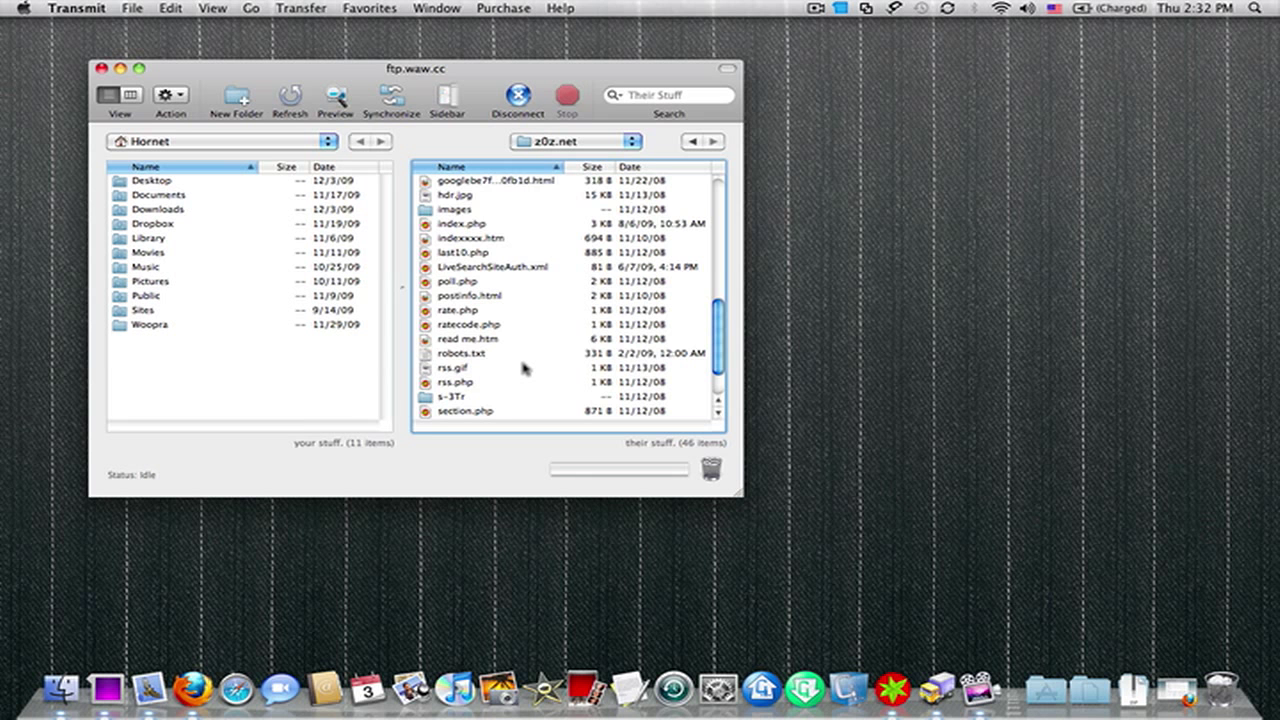
pyautogui.scroll(-4, 522, 369)
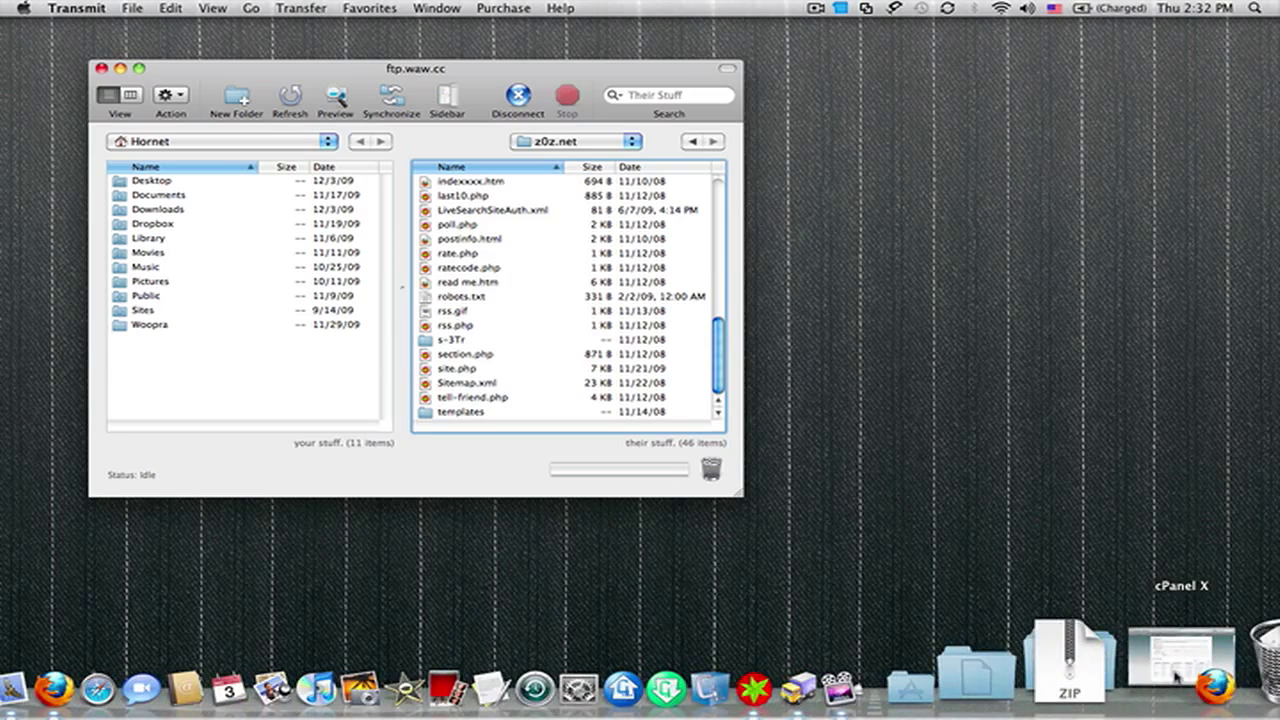
# - Switch back to Firefox and return from Subdomains to the cPanel home page
pyautogui.click(1177, 679)
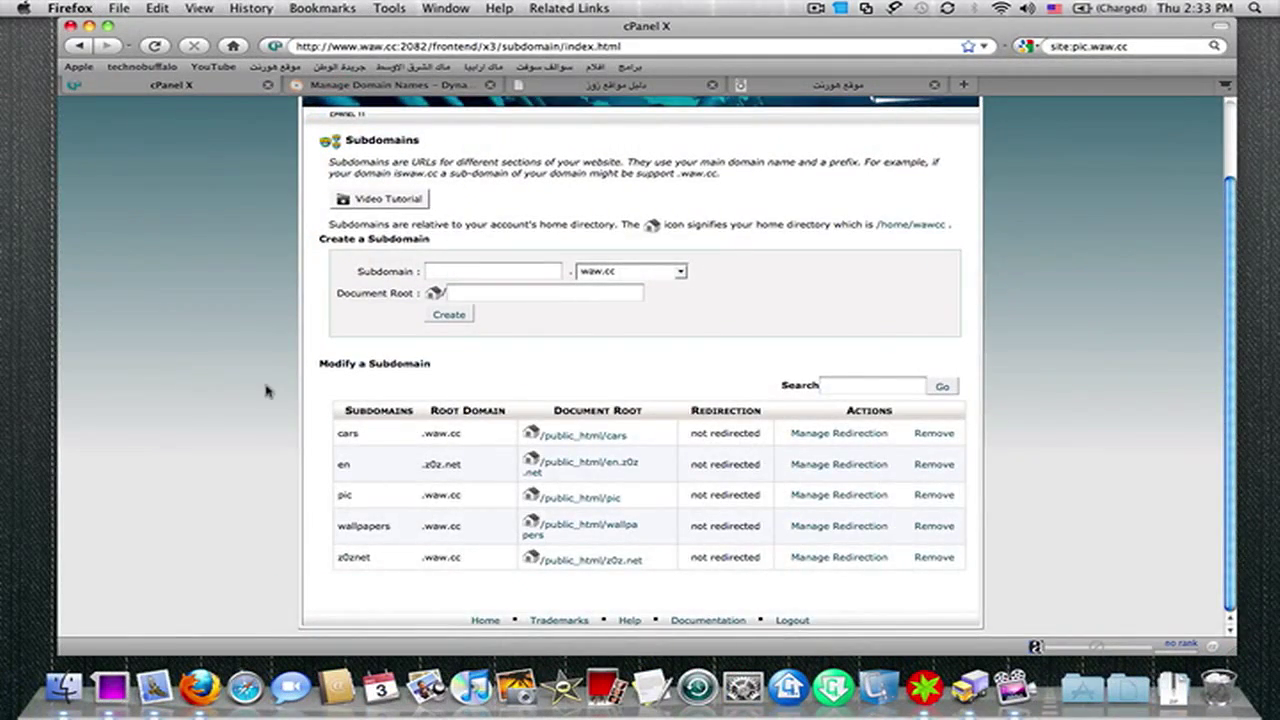
pyautogui.scroll(2, 270, 392)
pyautogui.click(318, 133)
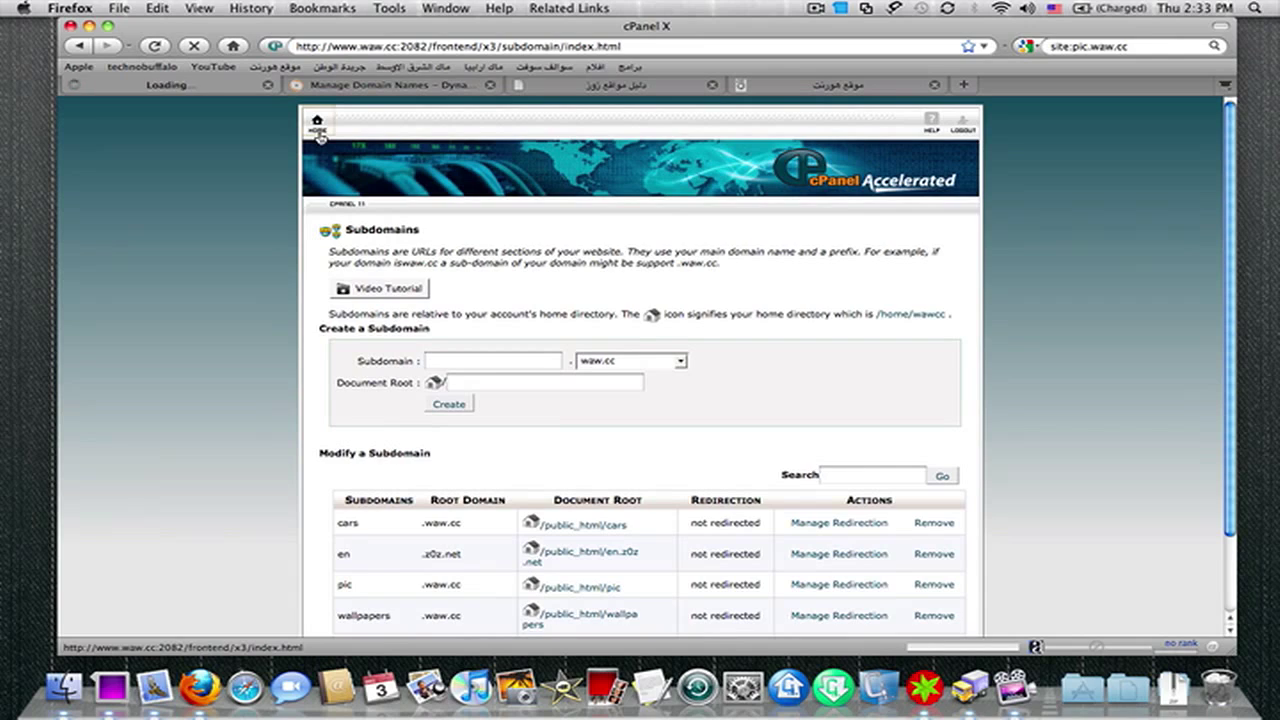
pyautogui.scroll(-6, 275, 435)
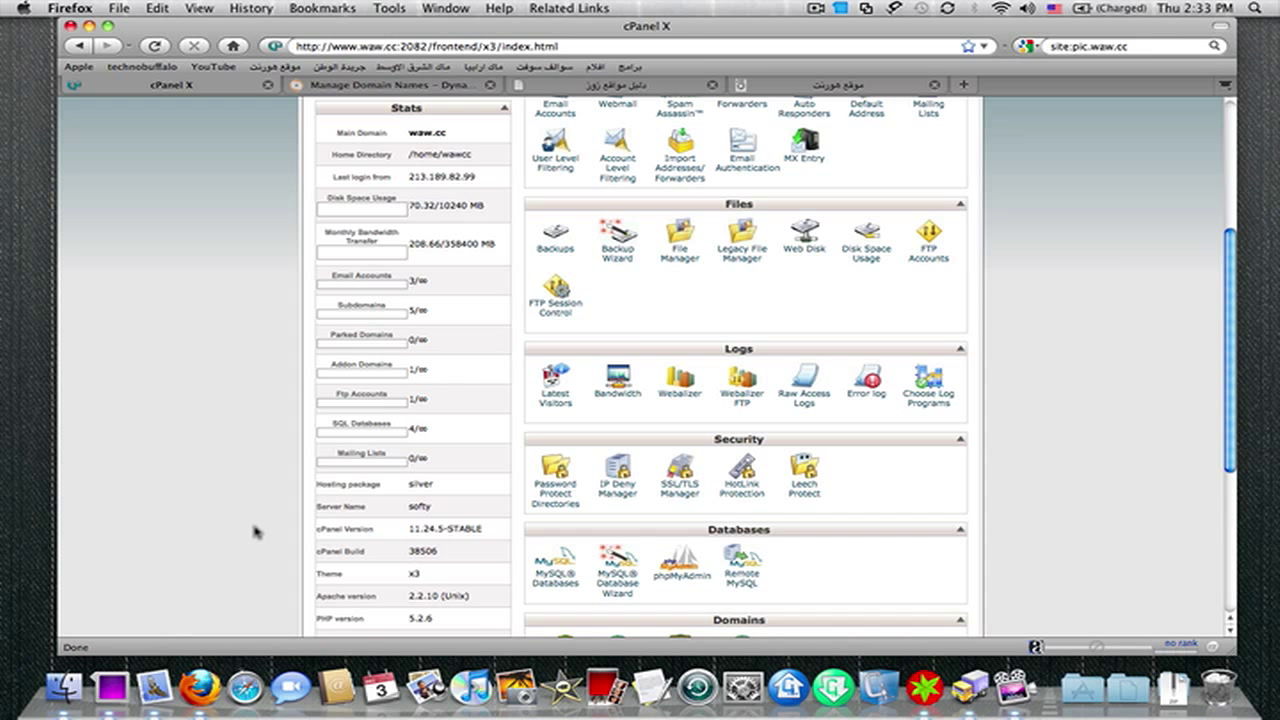
# - View the z0z.net website, and return to the cPanel home page to look over its hosting functions
pyautogui.click(638, 91)
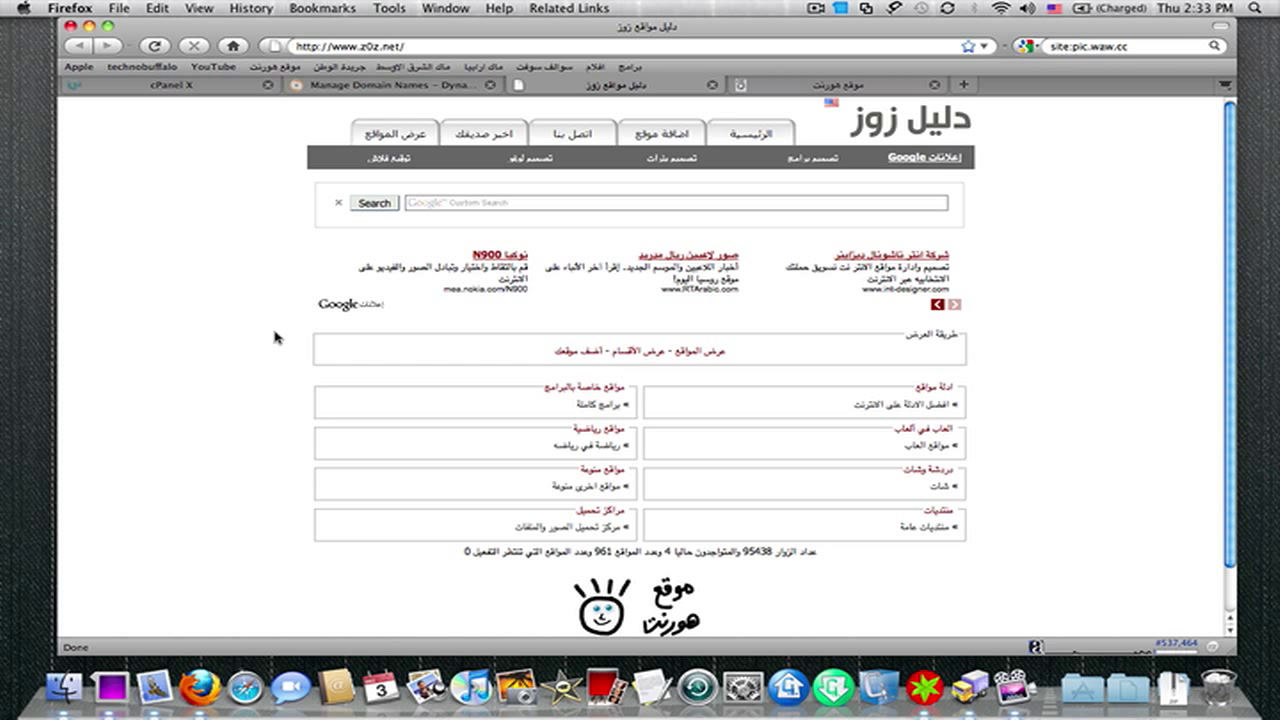
pyautogui.click(190, 86)
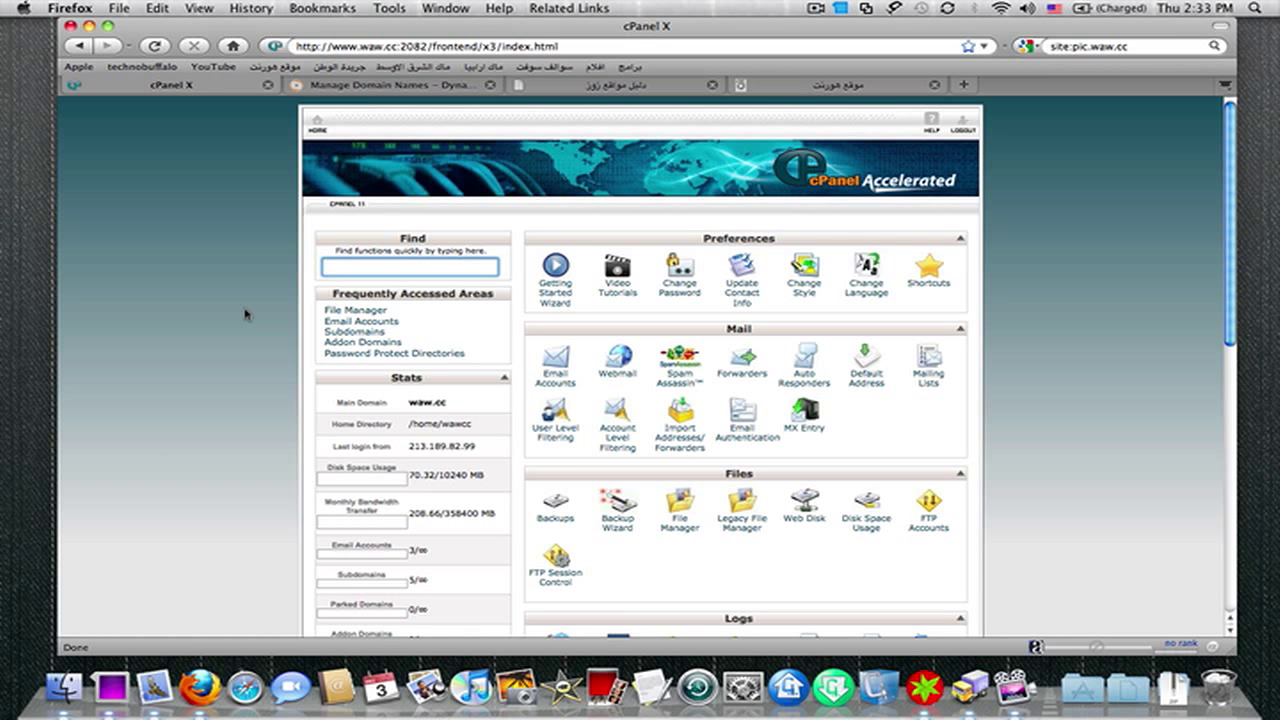
pyautogui.scroll(-5, 245, 314)
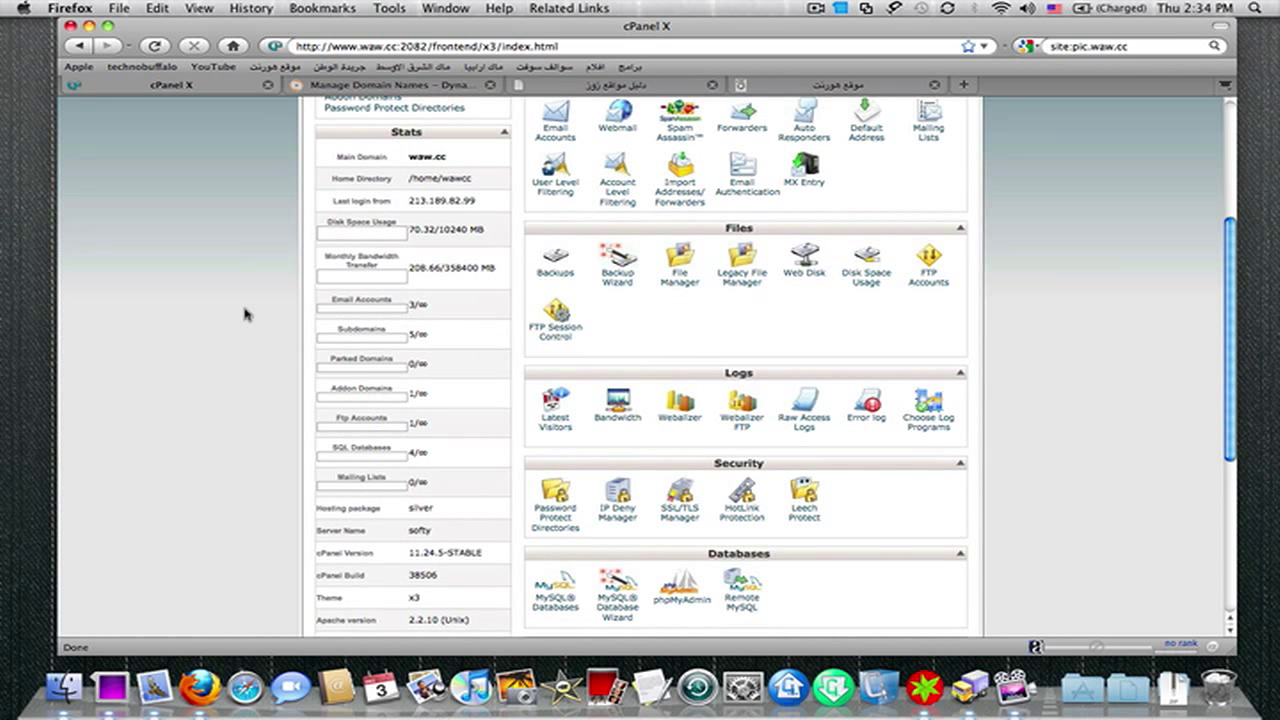